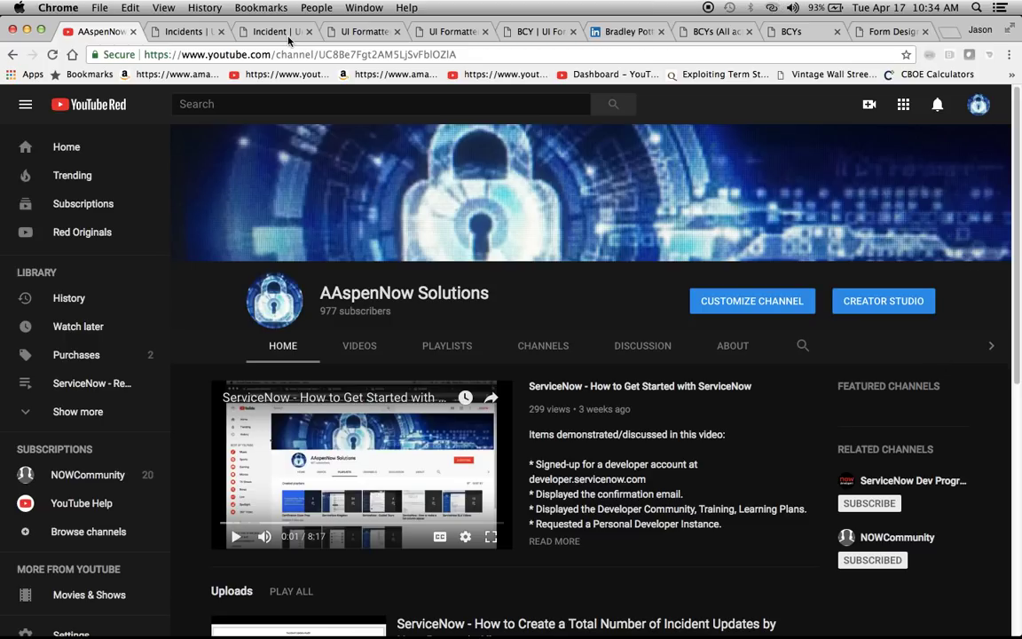
Switch to the ServiceNow incident list and open incident INC0011429
click(179, 36)
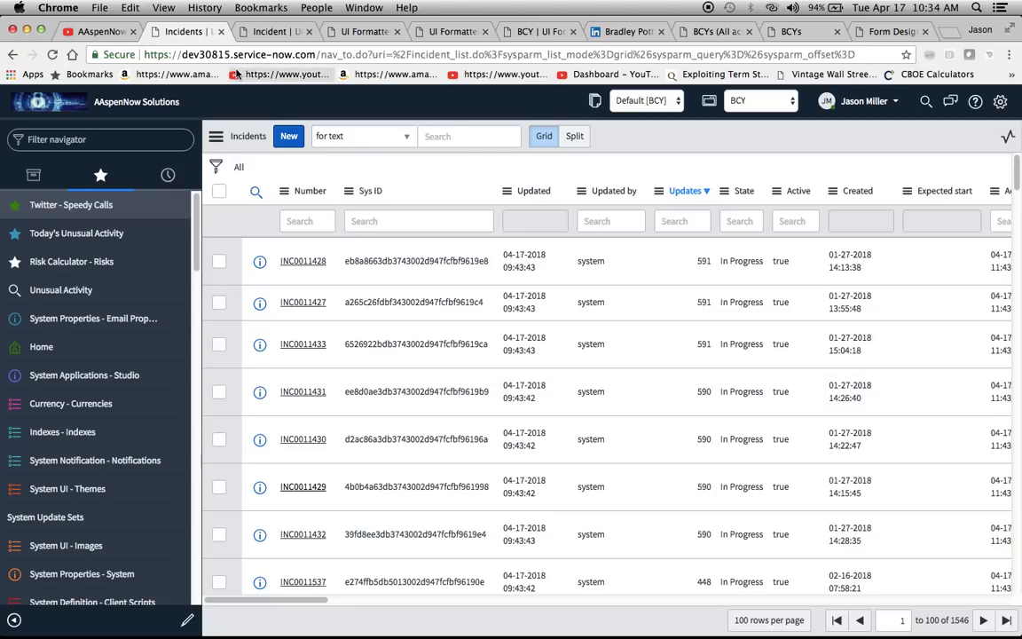
click(258, 31)
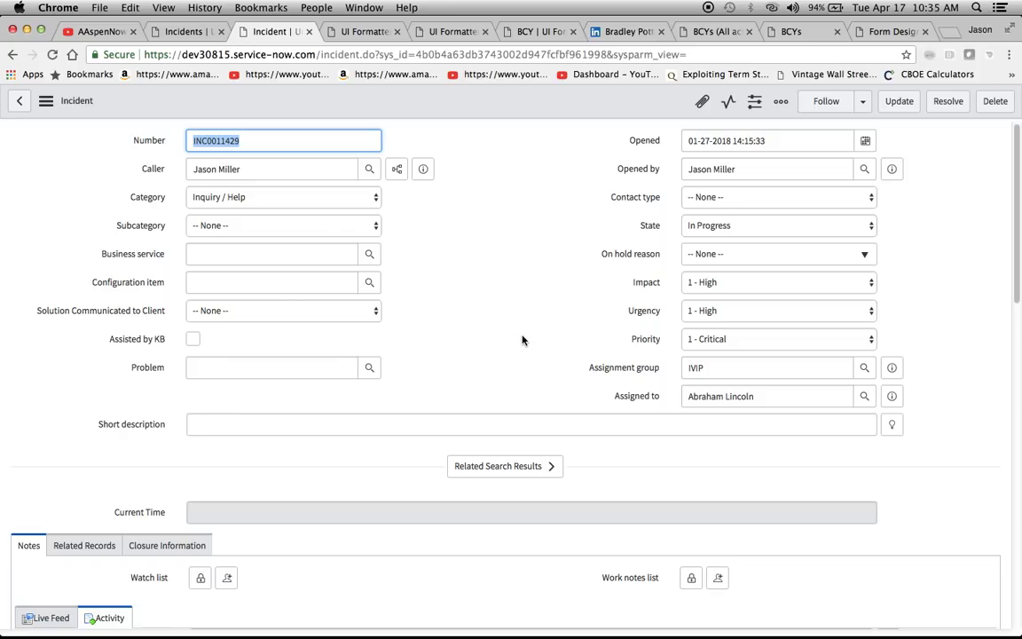
Scroll through INC0011429's Activities stream and open its field filter
scroll(522, 340, down, 10)
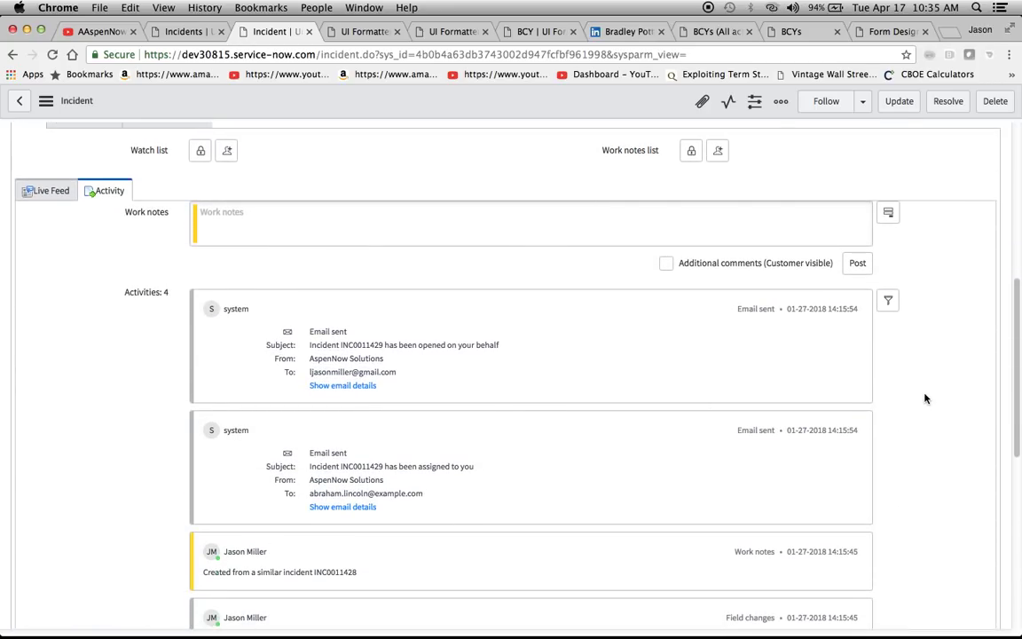
scroll(924, 399, down, 2)
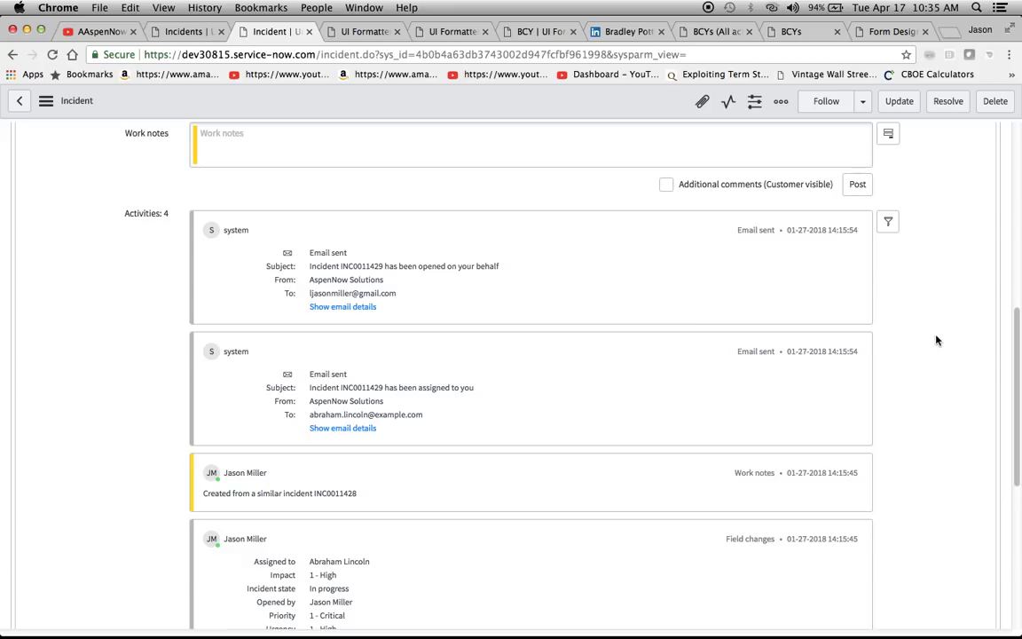
scroll(936, 340, down, 2)
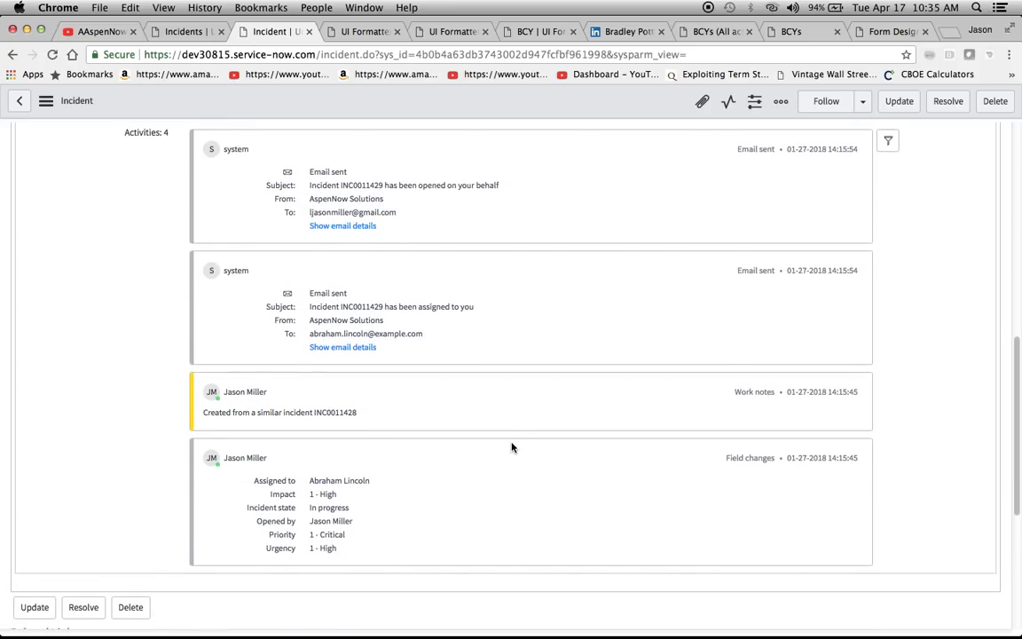
scroll(686, 472, down, 2)
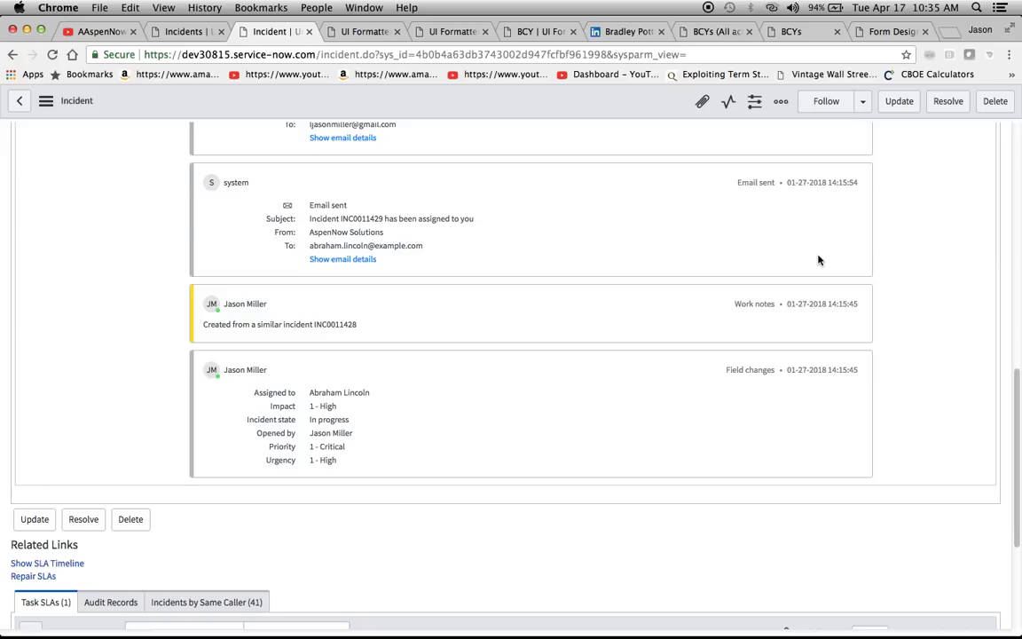
scroll(819, 260, up, 5)
click(888, 348)
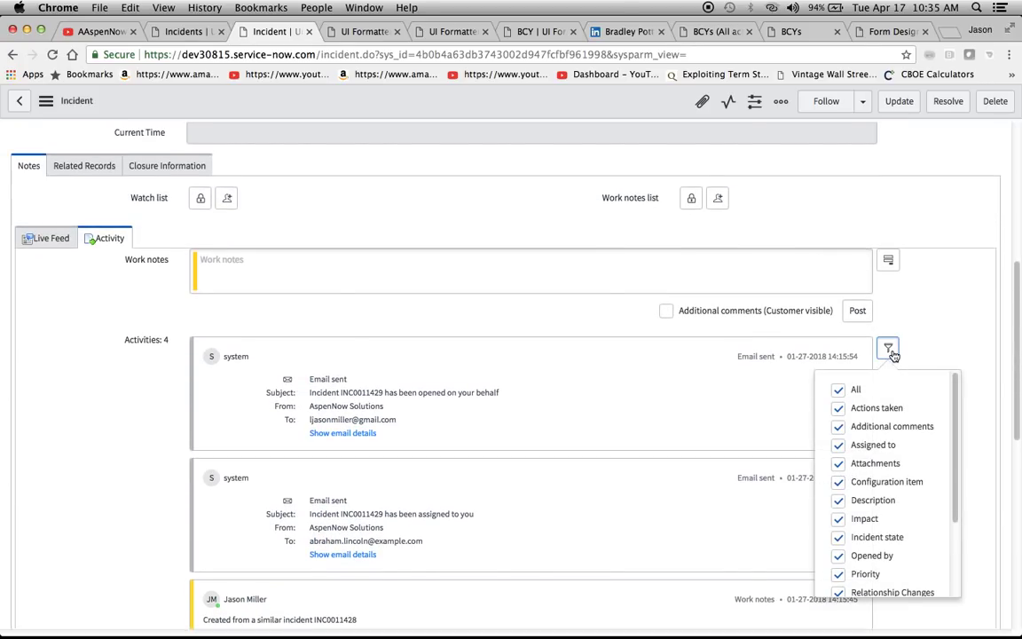
scroll(887, 497, down, 3)
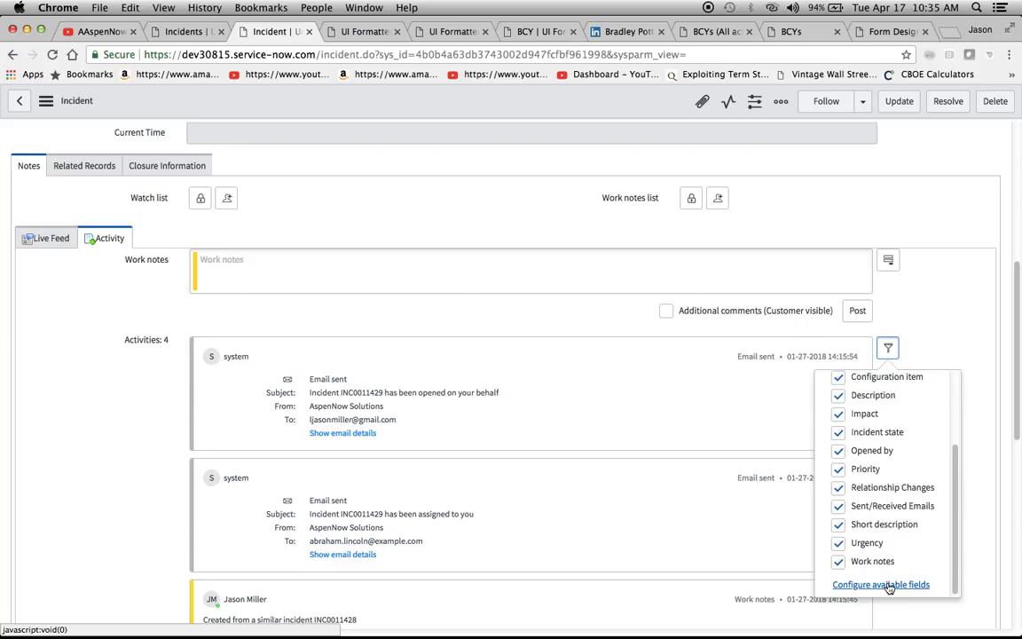
click(888, 348)
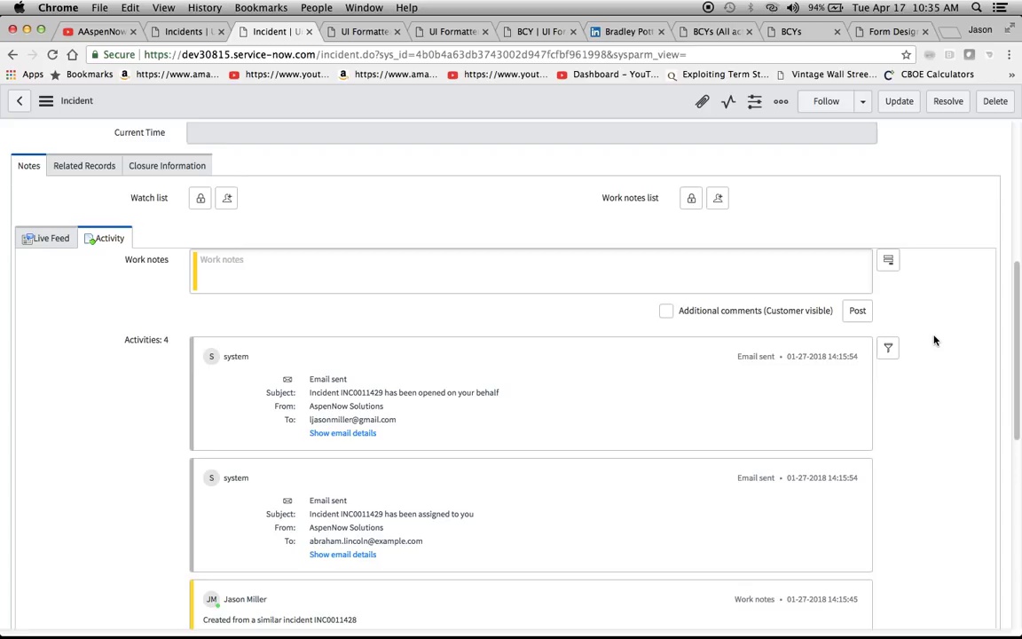
click(888, 348)
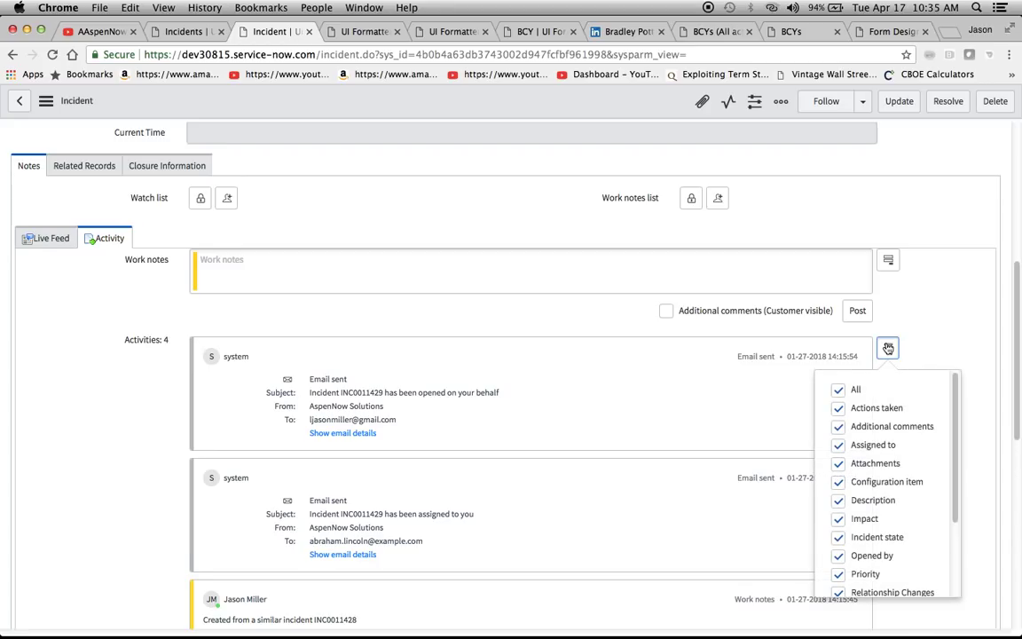
scroll(885, 519, down, 2)
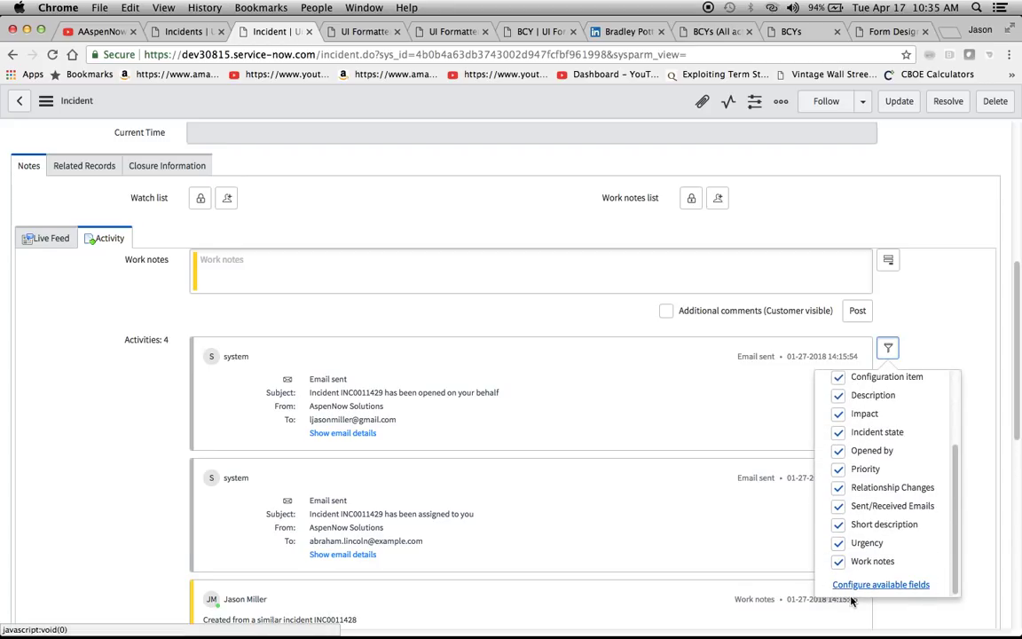
click(919, 348)
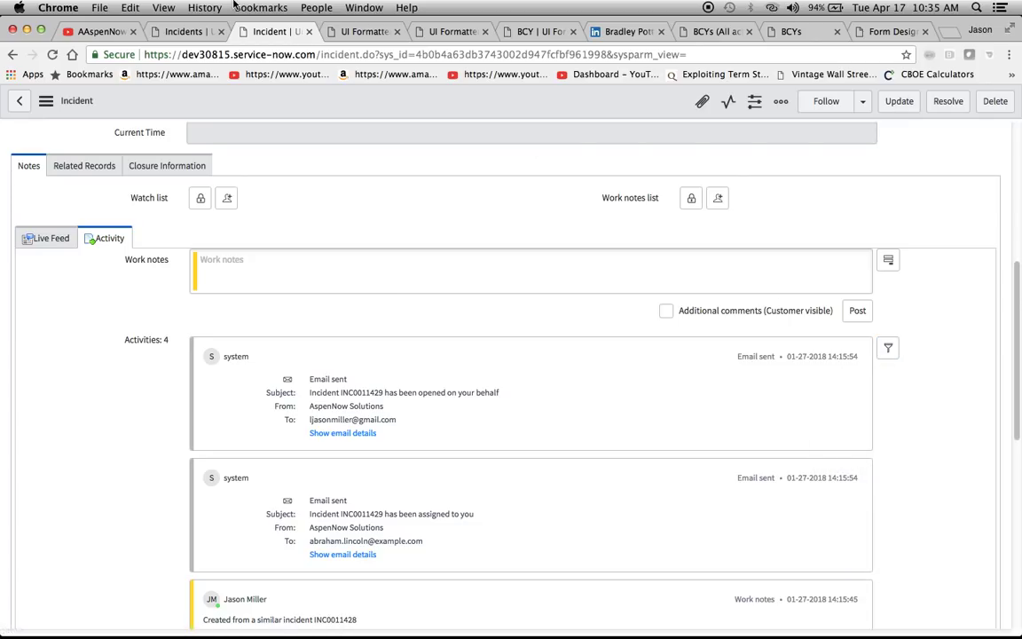
click(355, 34)
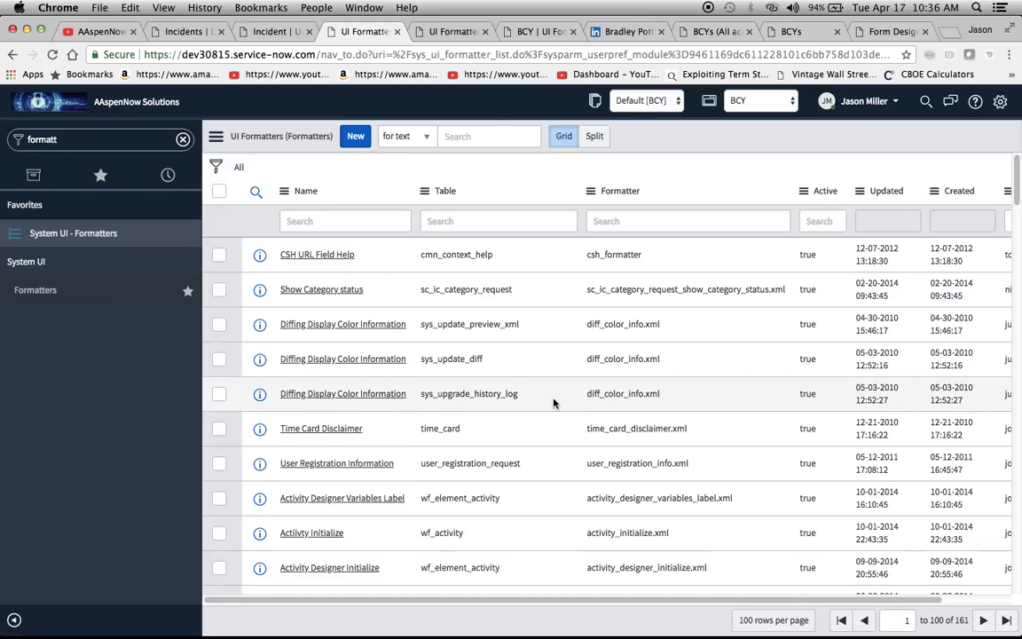
Show the UI Formatters filtered by creator and open the BCY formatter record
click(446, 32)
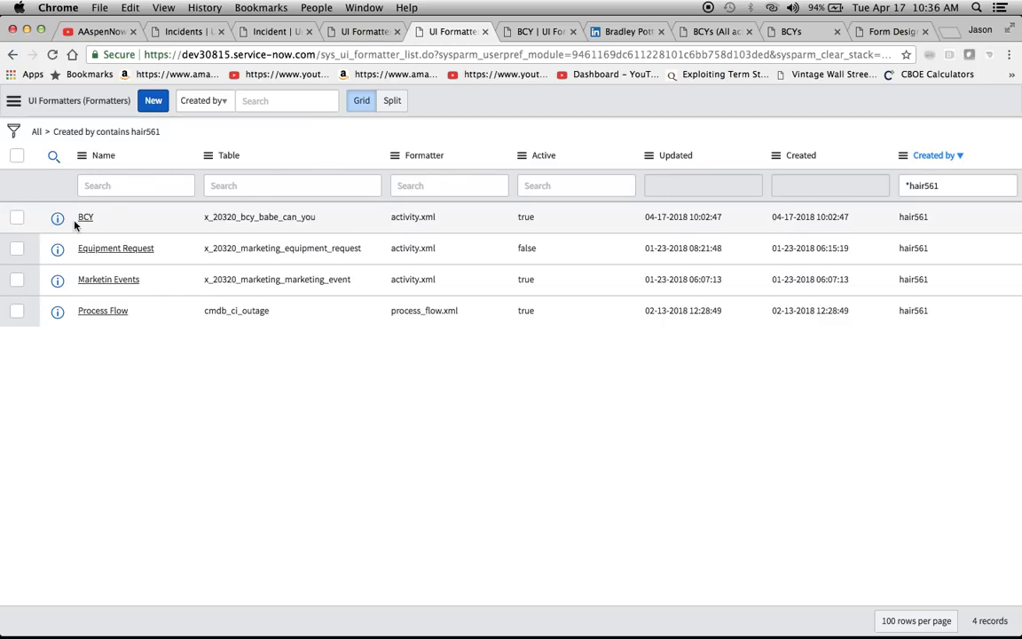
click(568, 33)
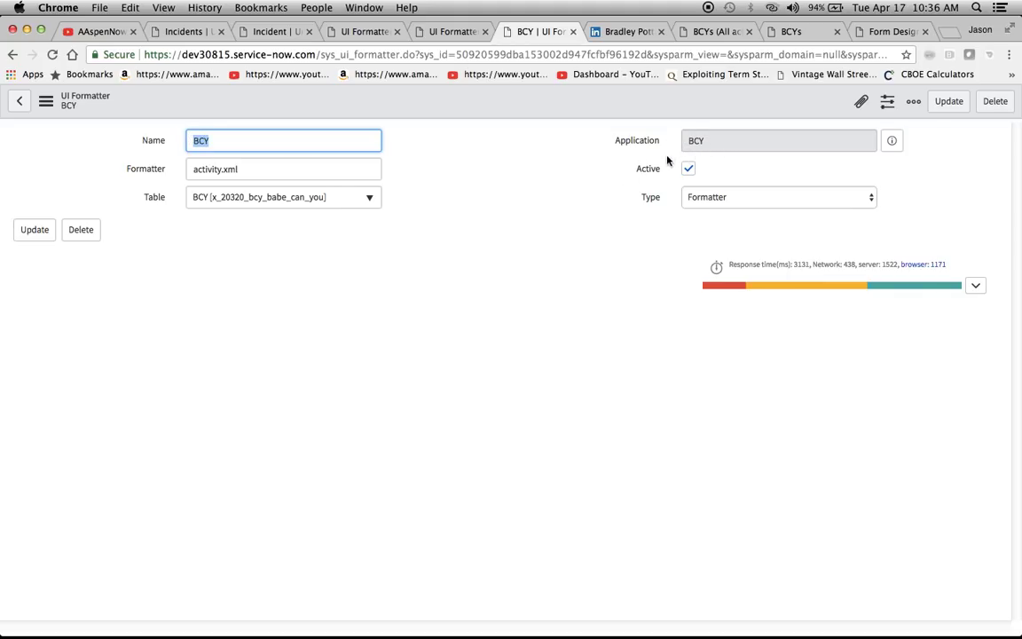
Check the BCY formatter's activity.xml value and glance at the BCY action items list address
click(201, 170)
drag(191, 169, 248, 168)
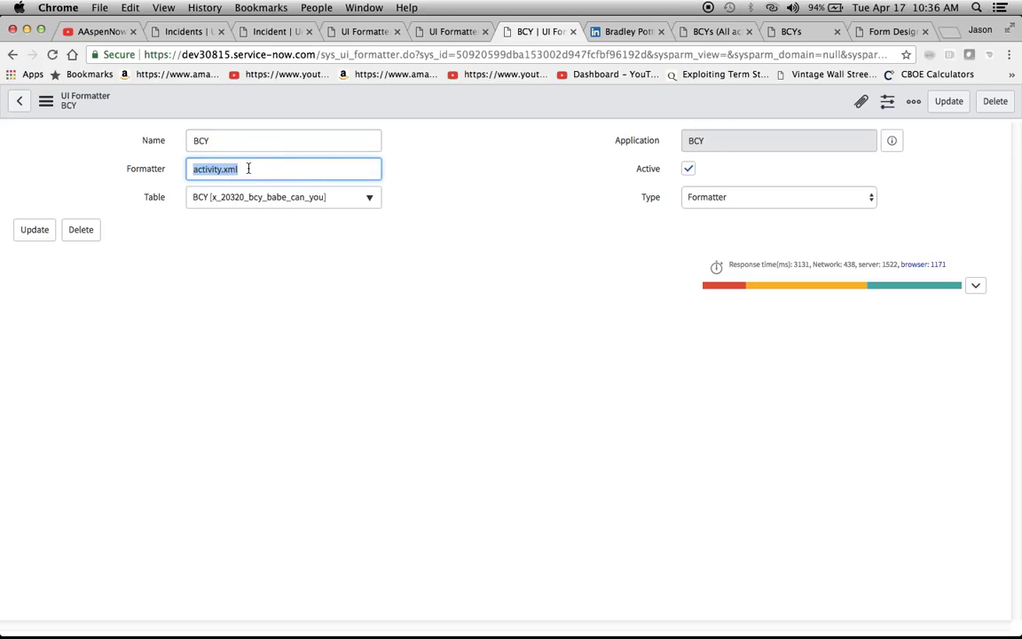
click(248, 169)
click(697, 32)
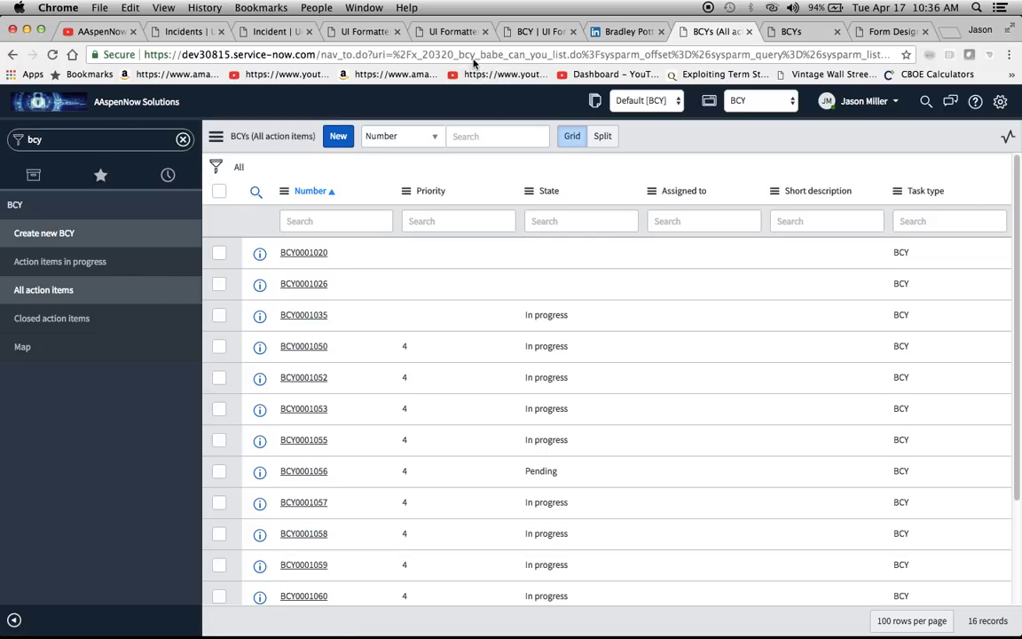
click(414, 51)
click(389, 51)
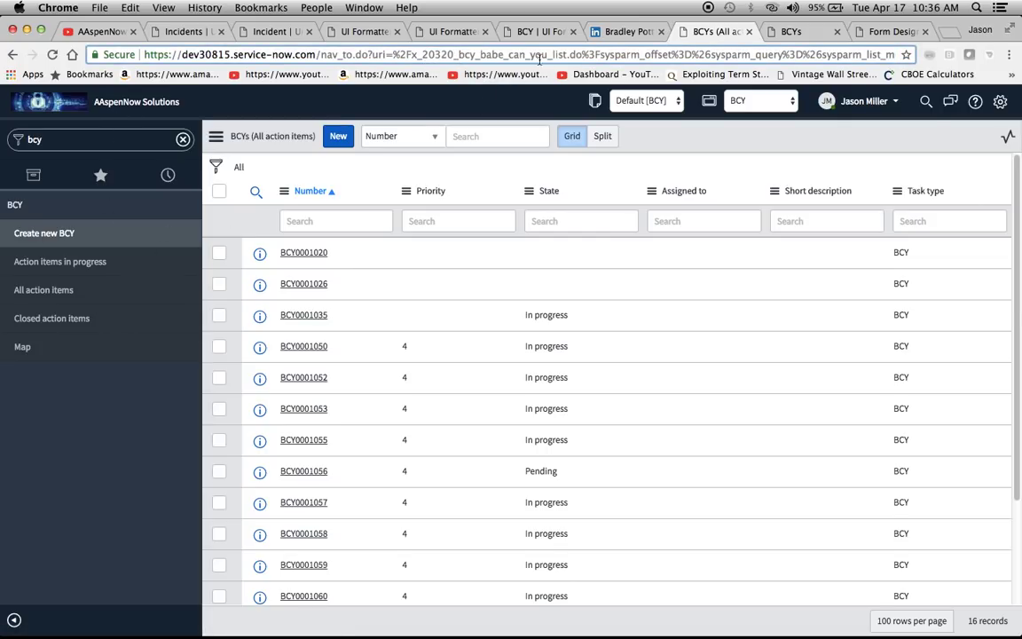
Save the BCY formatter record from the form's action menu
click(528, 32)
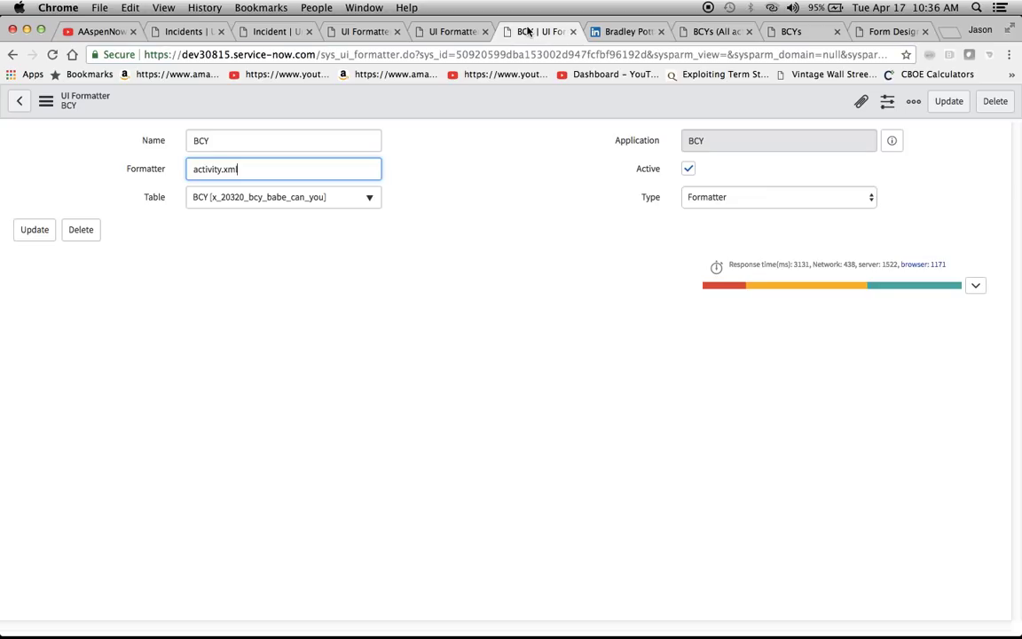
click(41, 100)
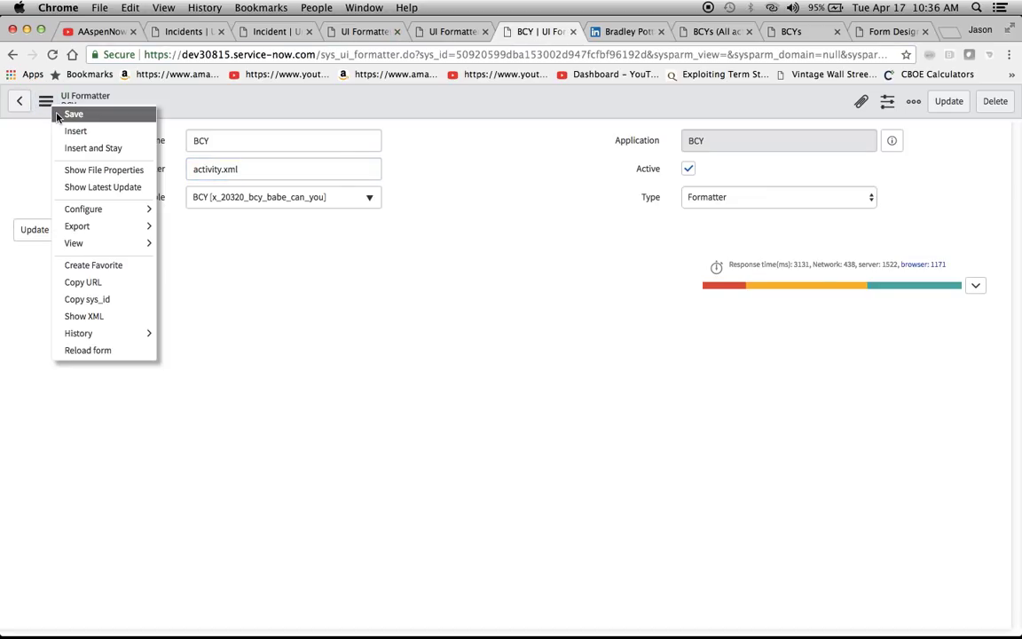
click(59, 116)
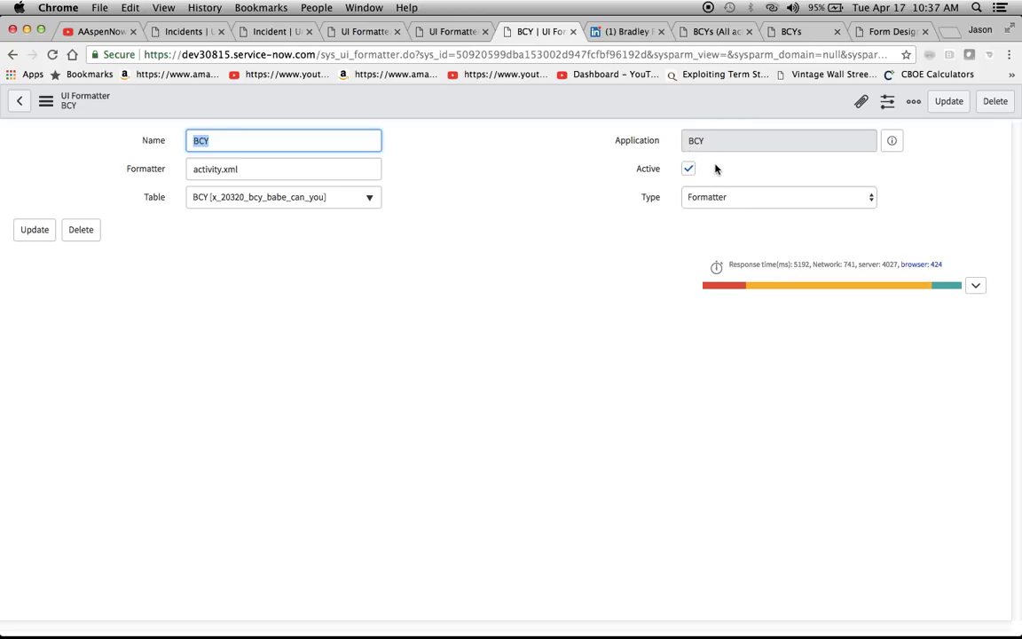
click(448, 35)
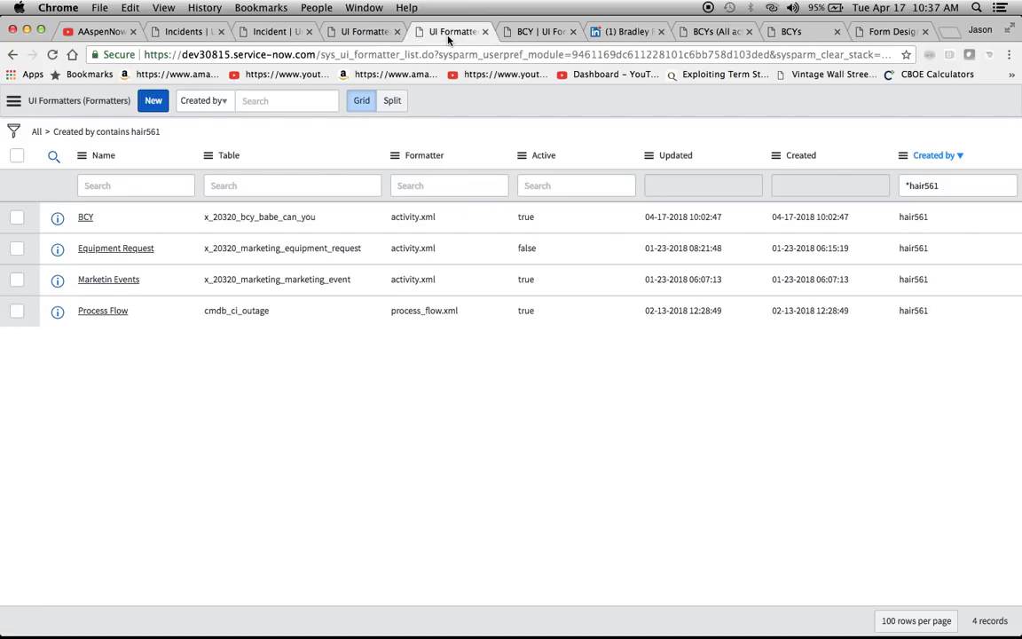
click(359, 31)
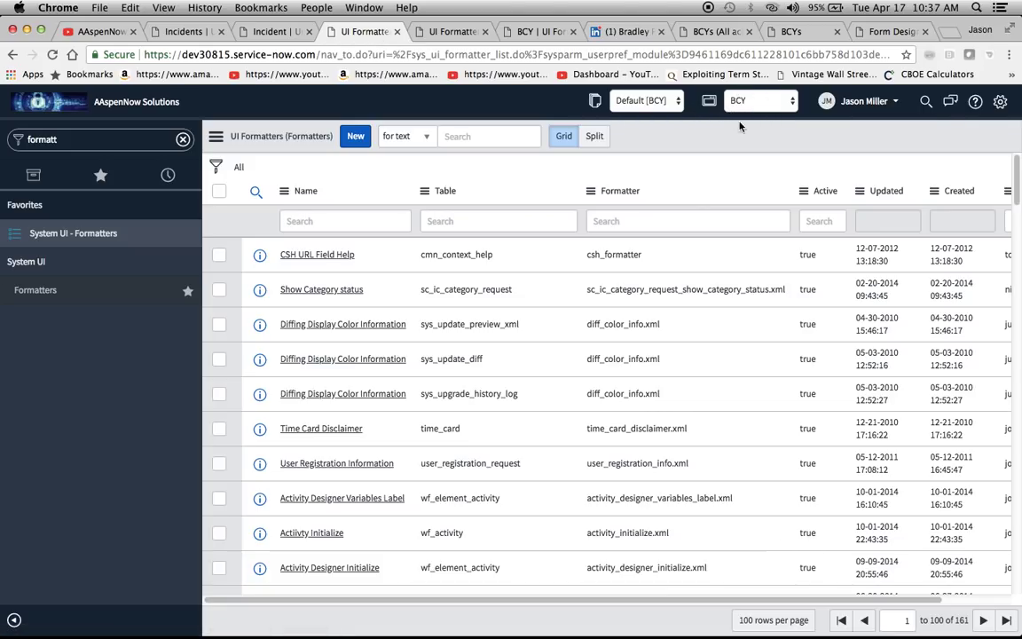
click(535, 33)
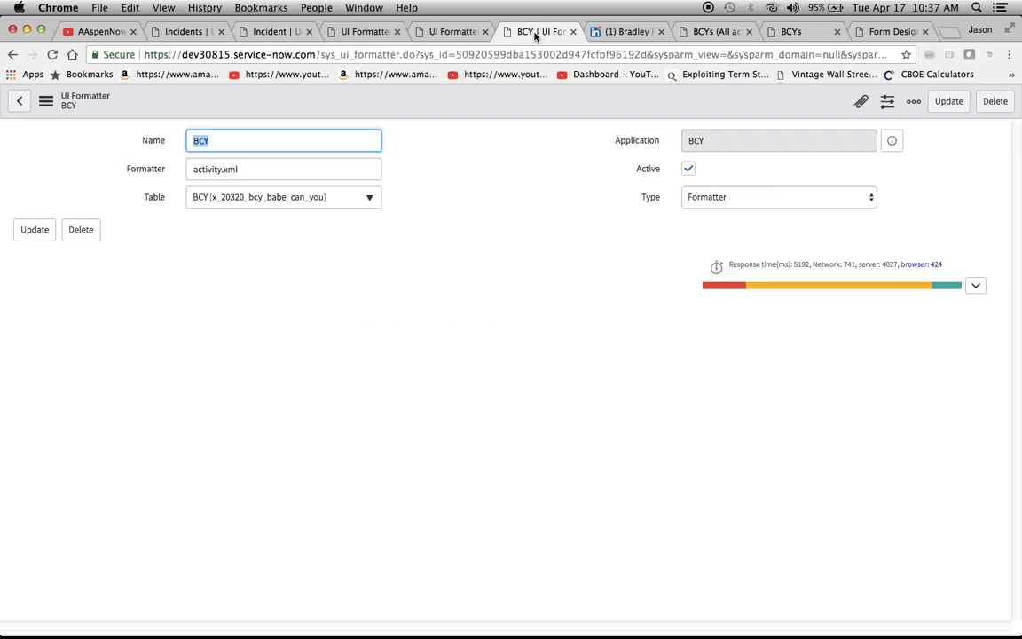
click(618, 35)
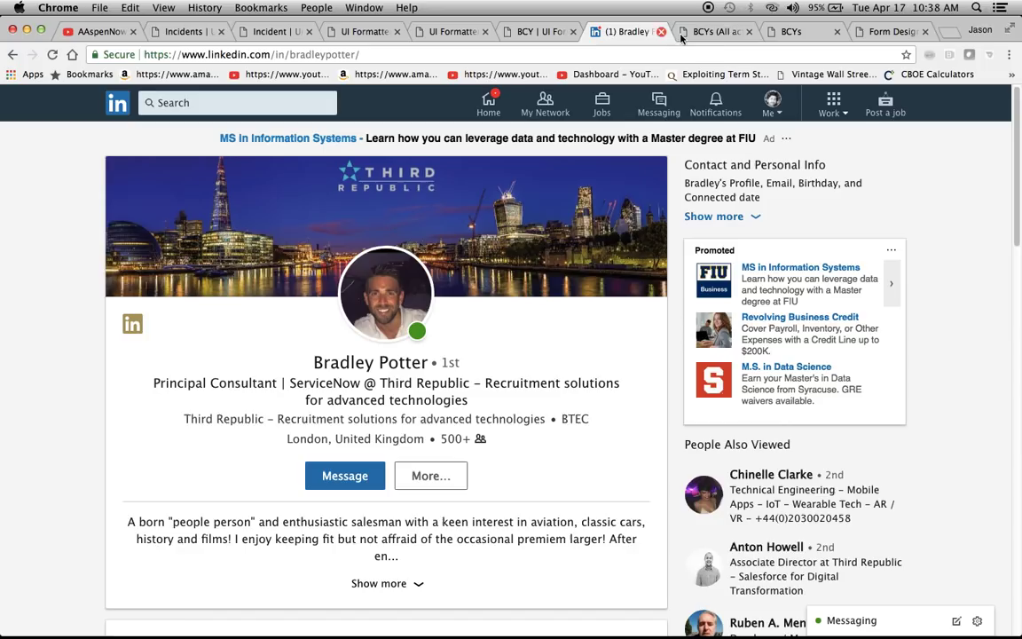
Return from the LinkedIn profile to the list of all BCY action items
click(719, 31)
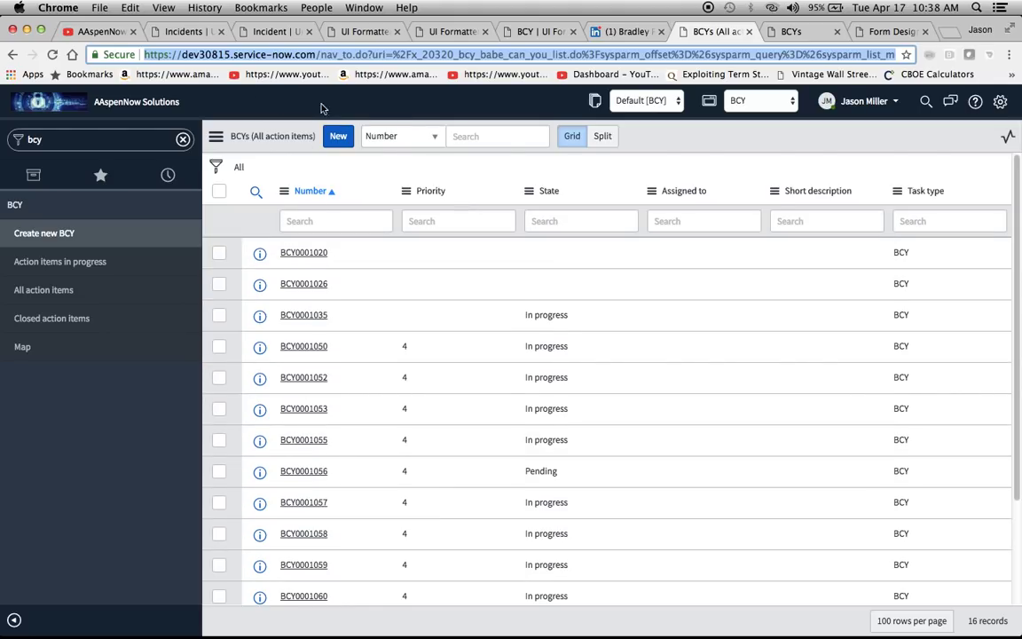
Start a new BCY record with category Amazon purchase and estimated cost 100.00
click(794, 32)
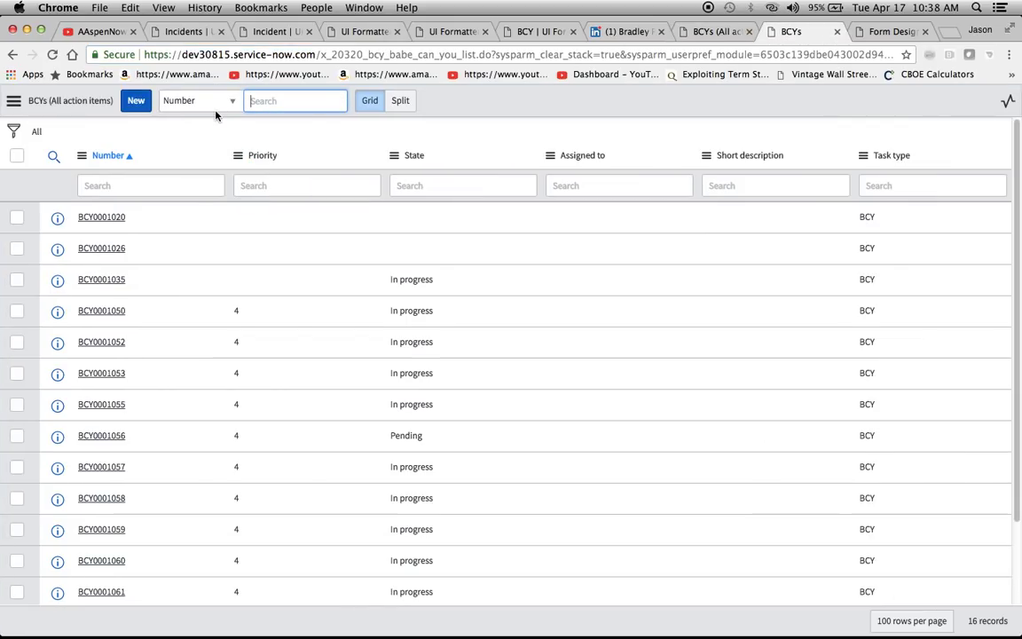
click(134, 107)
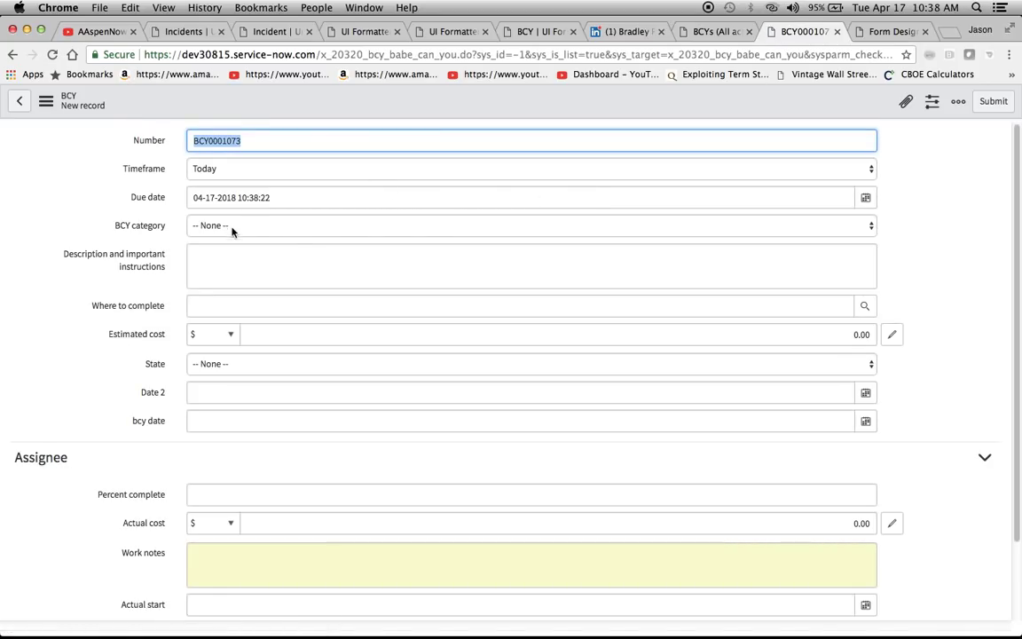
click(442, 230)
click(417, 238)
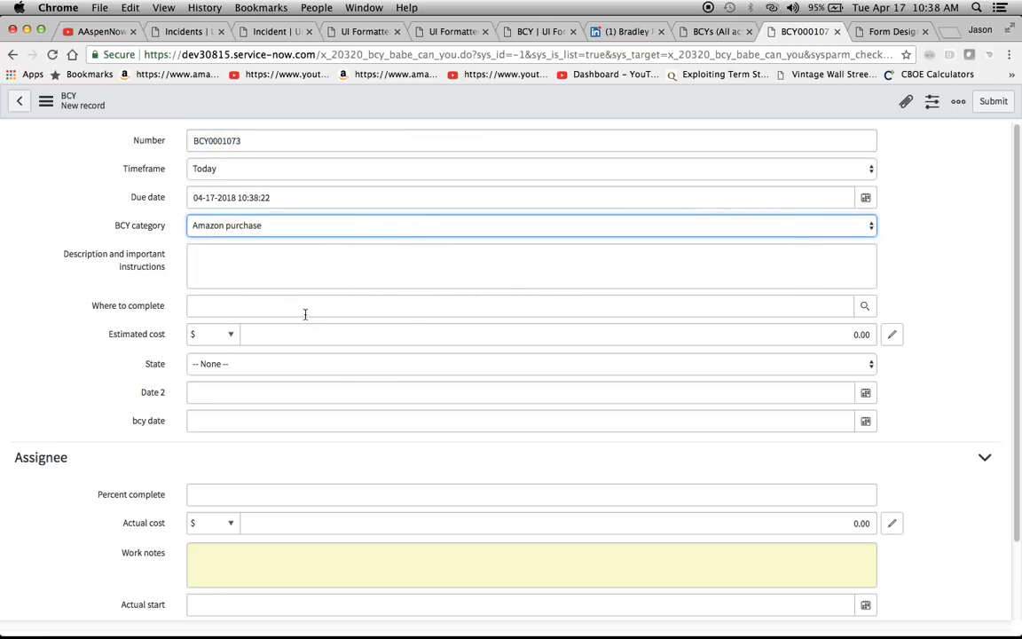
click(850, 335)
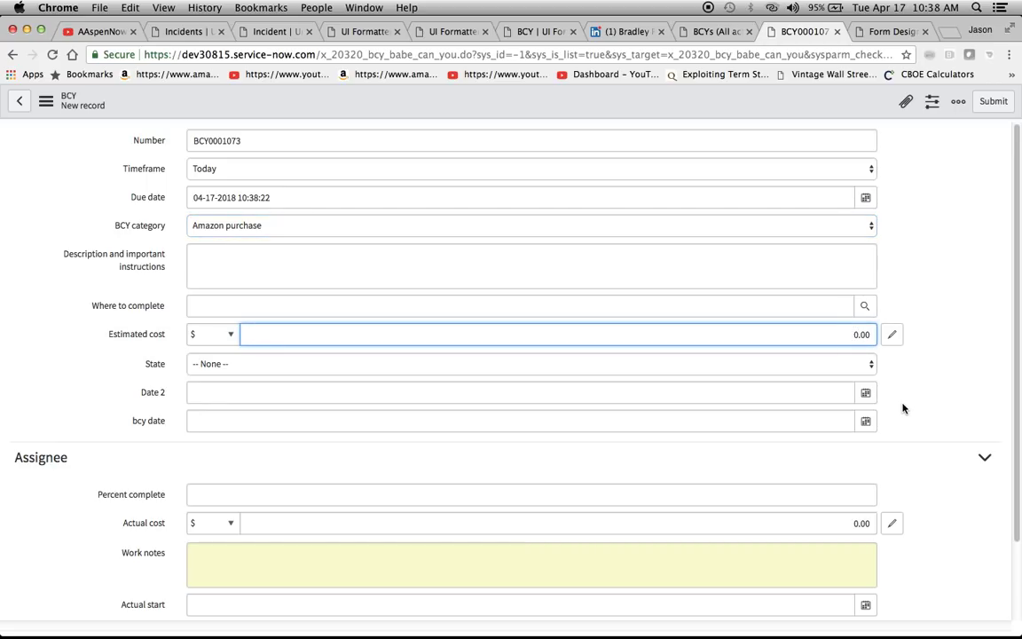
text(10)
click(933, 308)
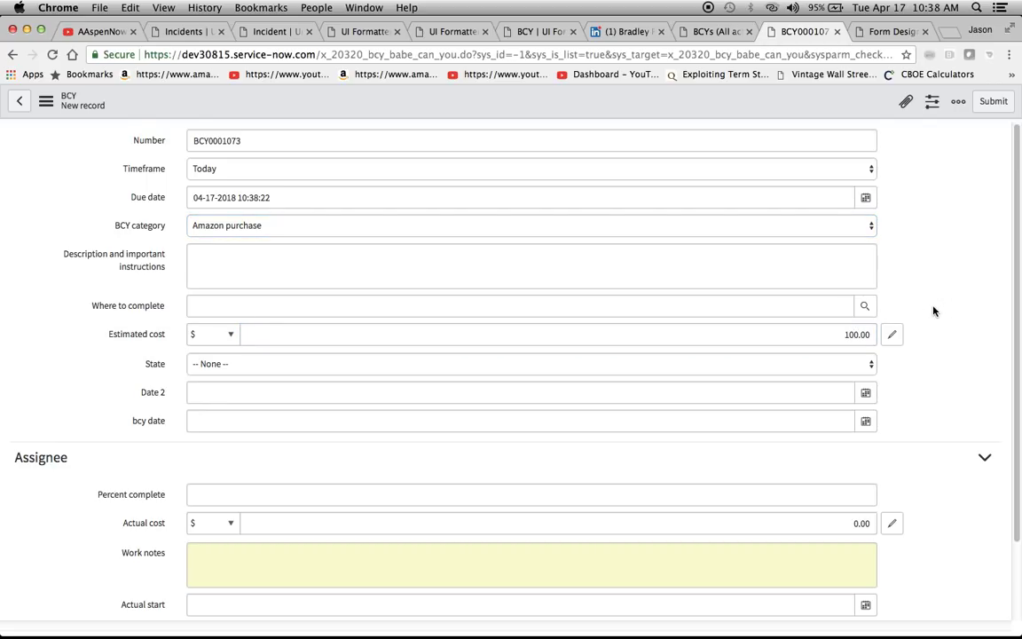
Tick Need receipt and save the new record as BCY0001073
click(195, 366)
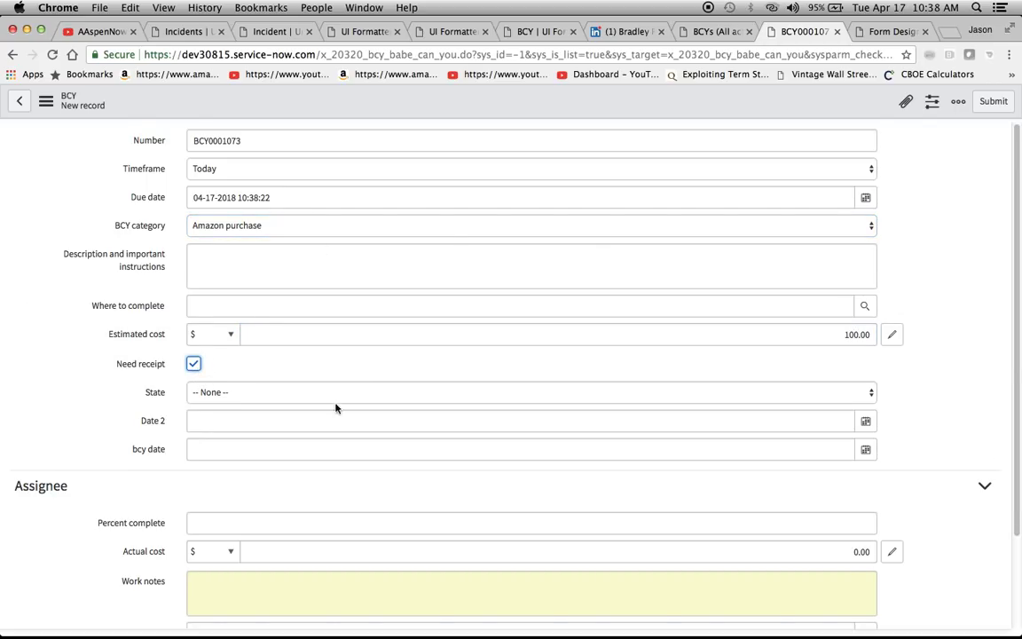
click(46, 102)
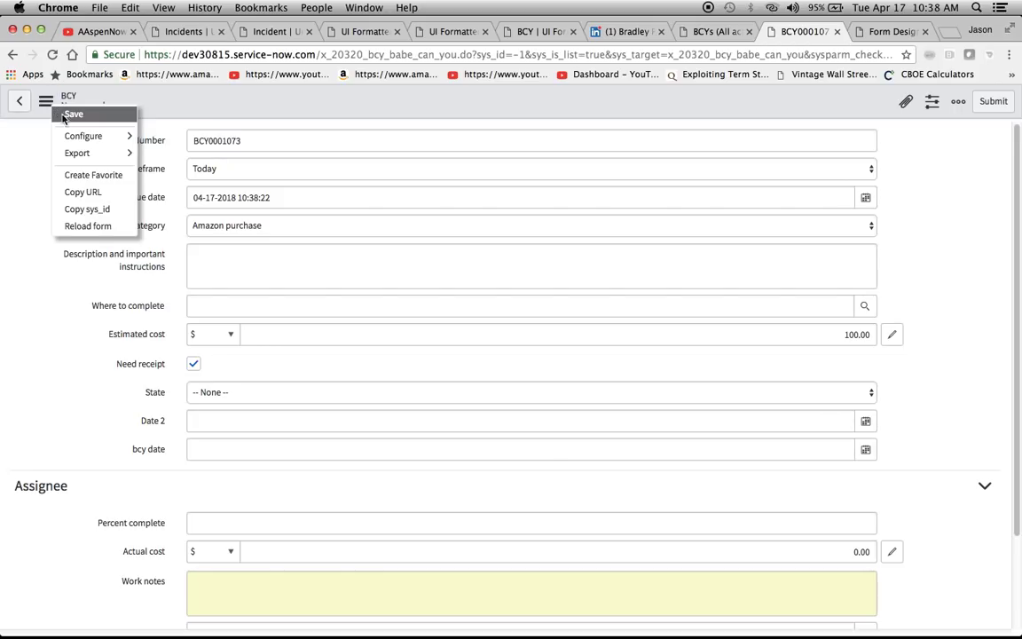
click(49, 107)
click(55, 112)
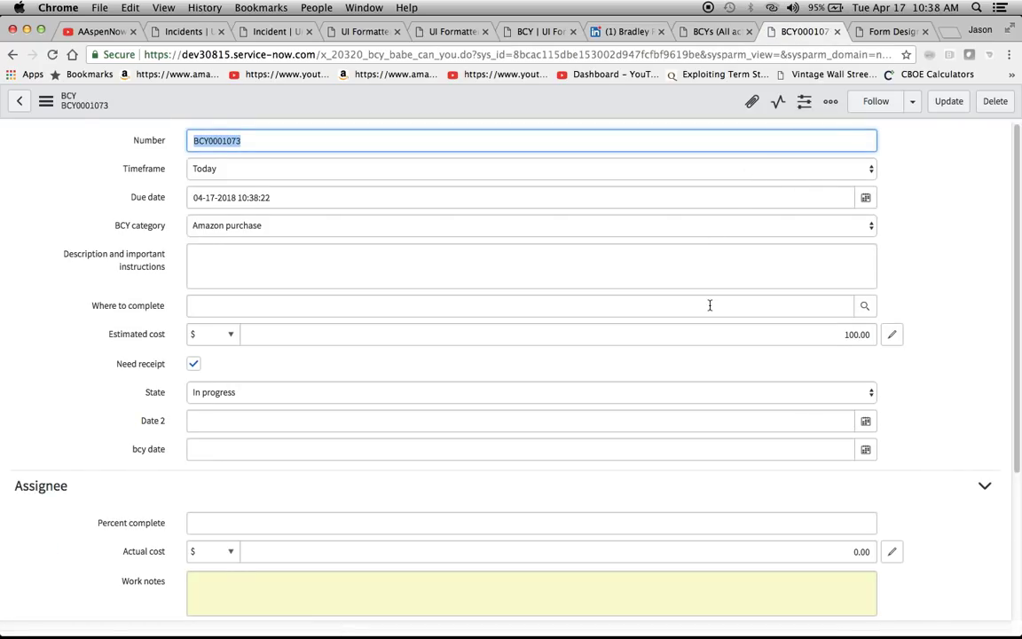
scroll(710, 305, down, 3)
scroll(710, 306, down, 2)
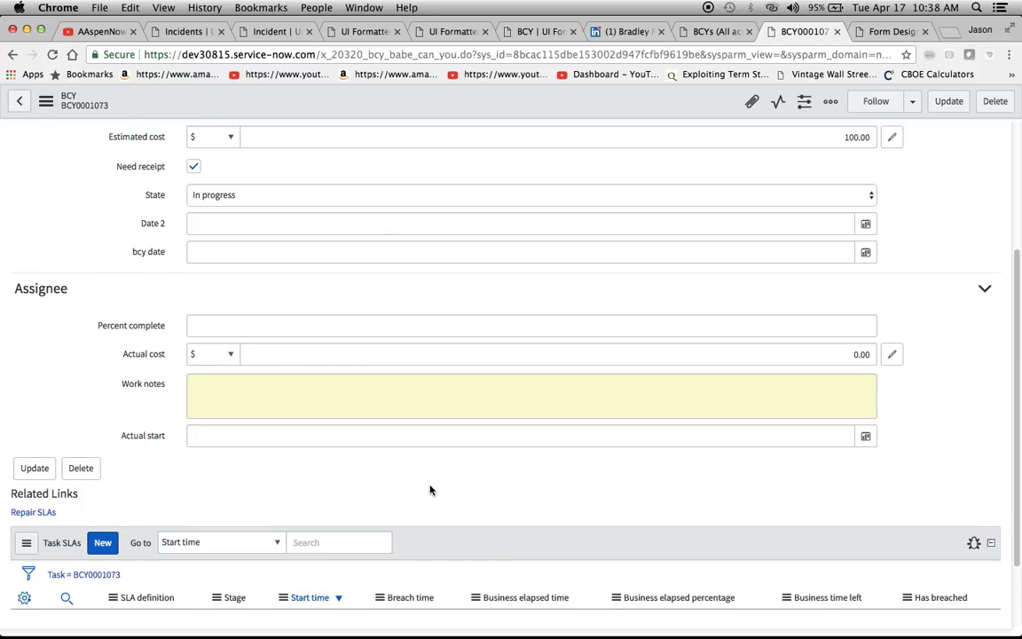
right_click(619, 103)
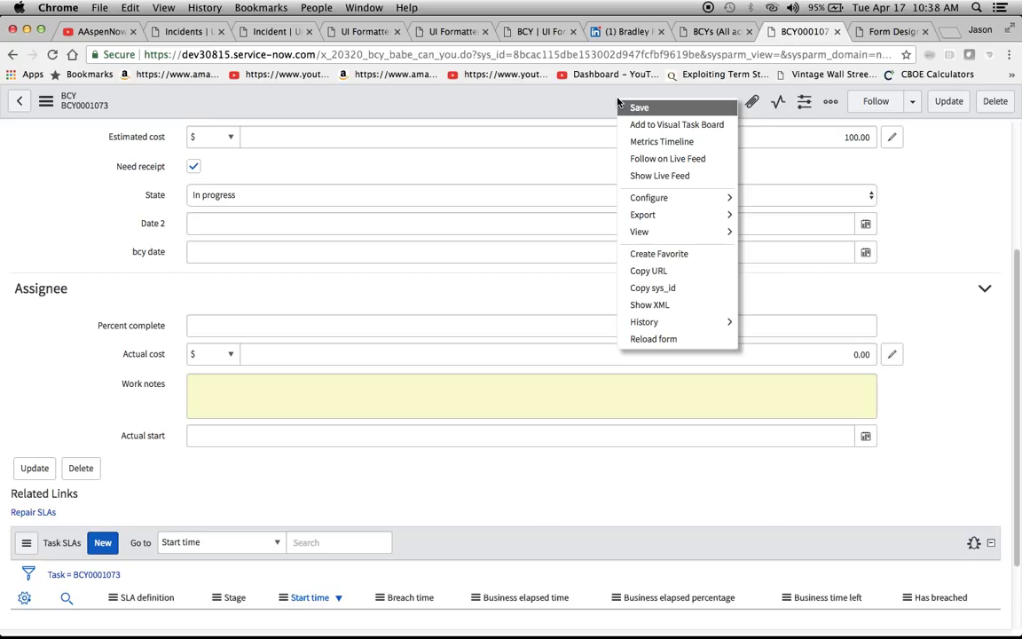
In Form Design, add a new one-column section below Assignee
mouse_move(655, 204)
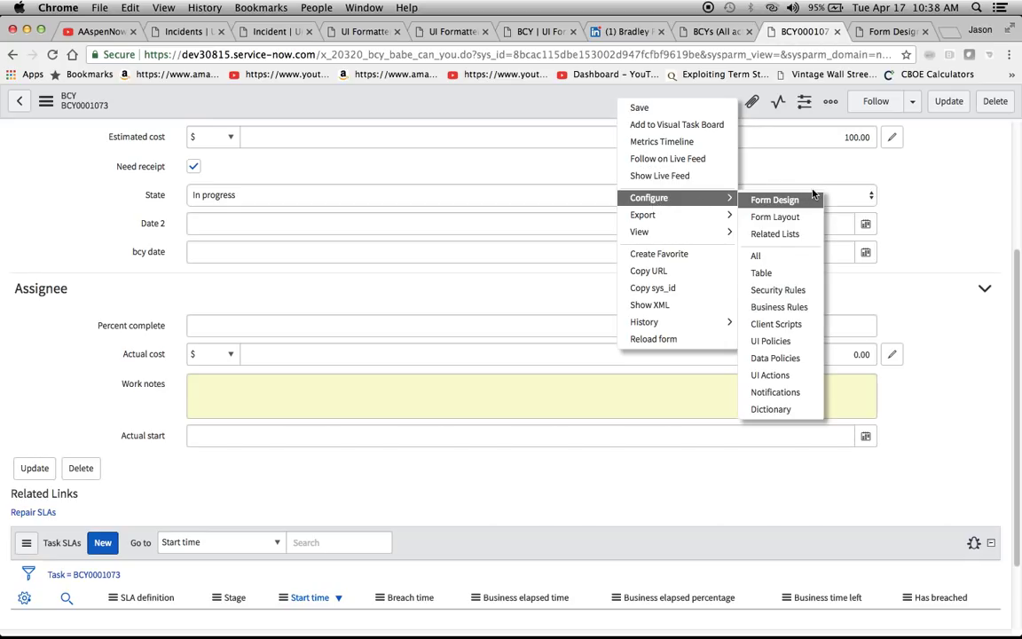
click(894, 32)
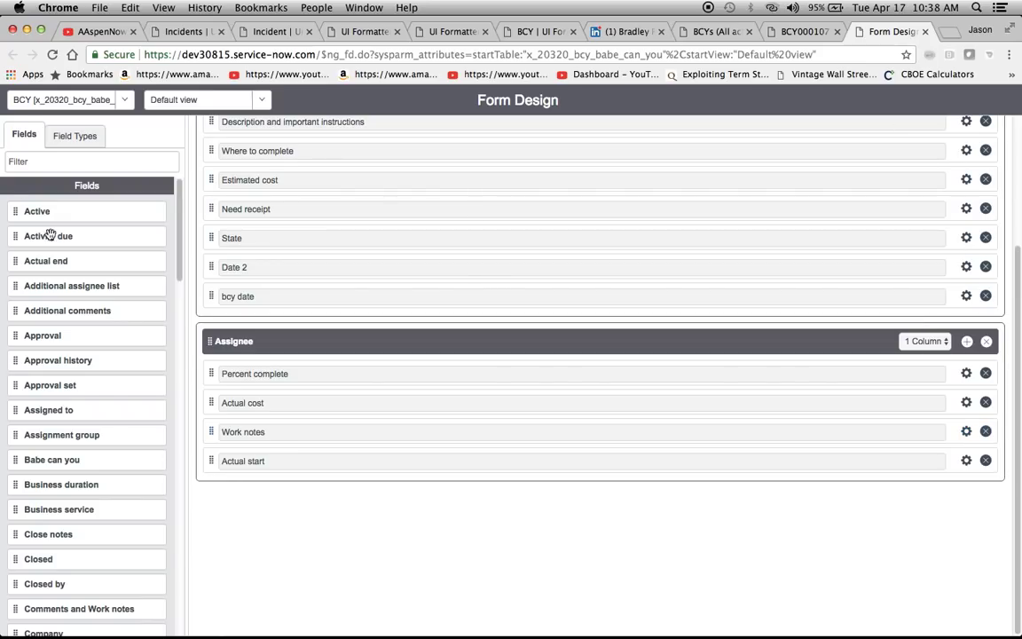
scroll(76, 443, down, 5)
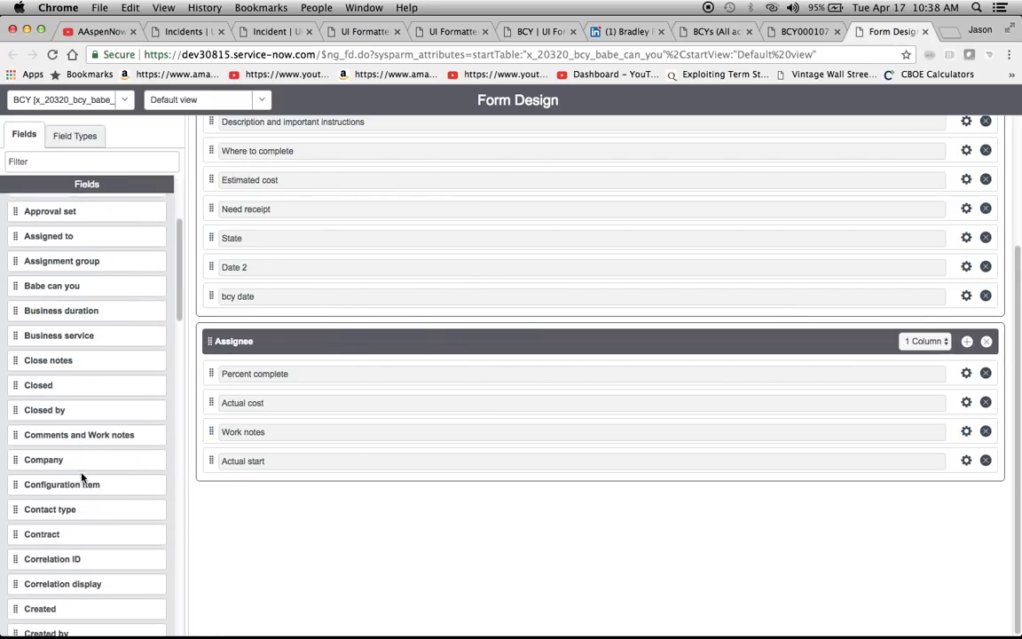
click(966, 340)
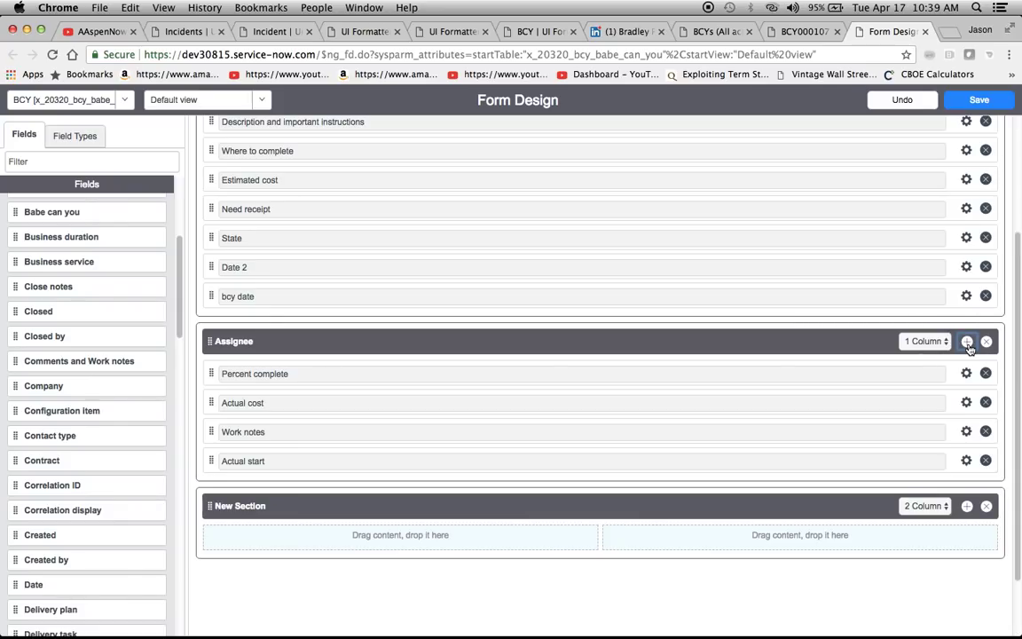
click(927, 505)
click(928, 492)
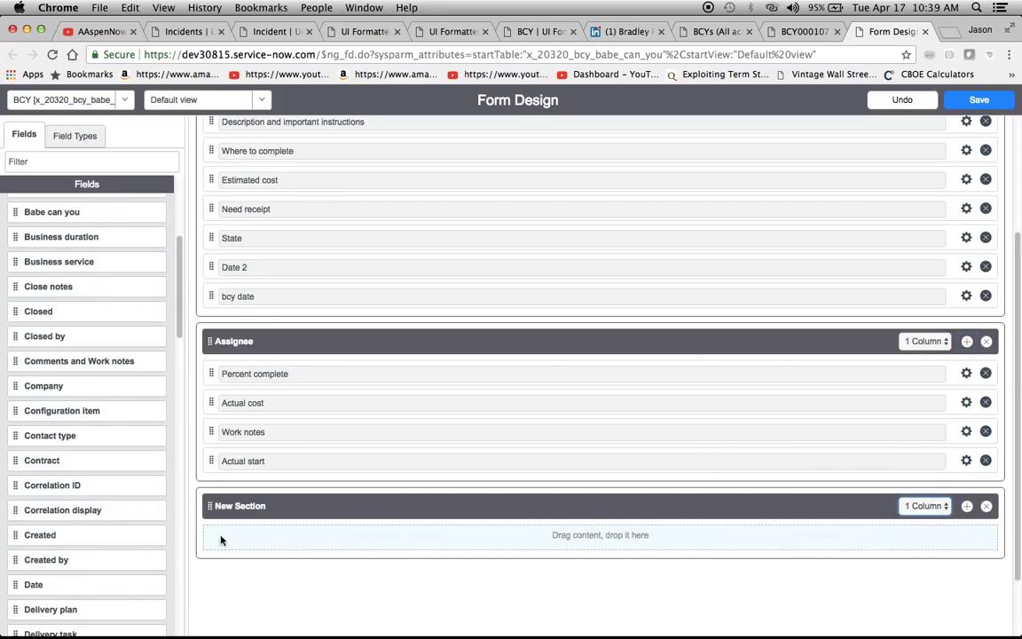
Place the Activities (filtered) formatter in the new section and save the design
scroll(125, 529, down, 5)
scroll(125, 530, down, 15)
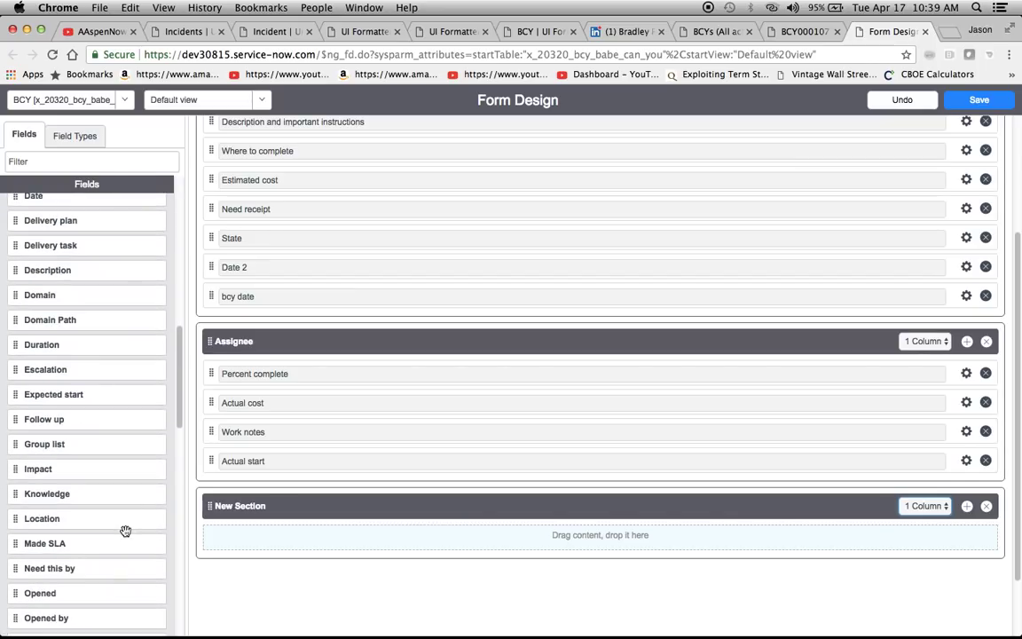
scroll(125, 530, down, 5)
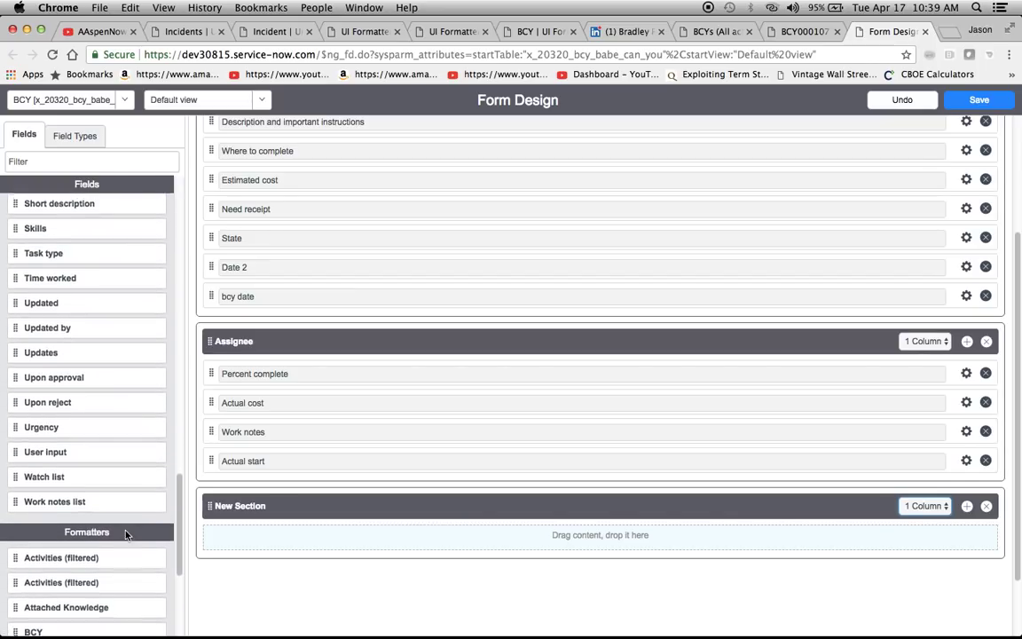
drag(62, 574, 313, 536)
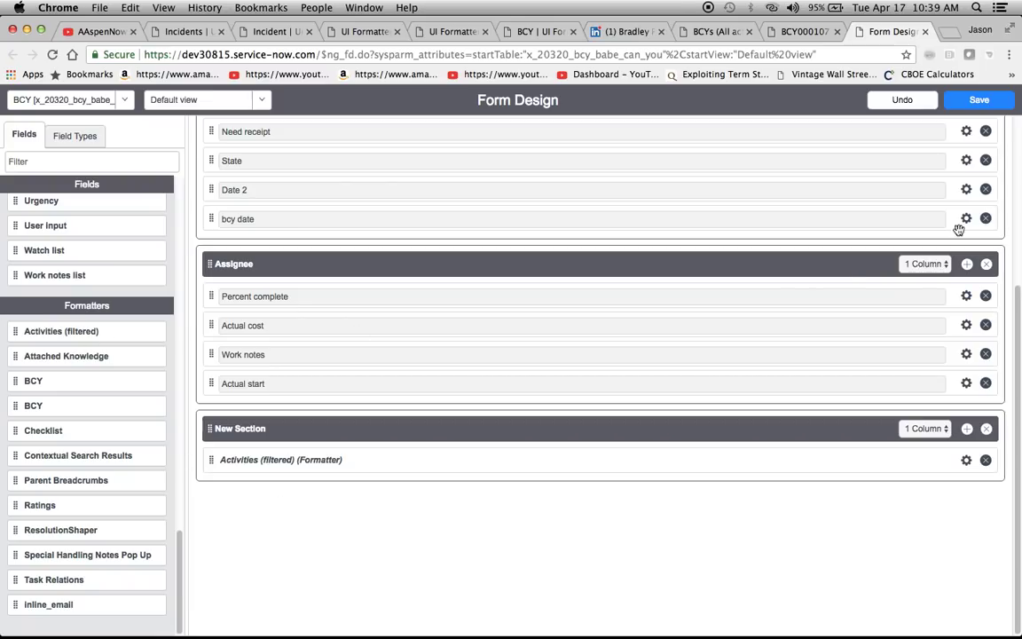
click(965, 100)
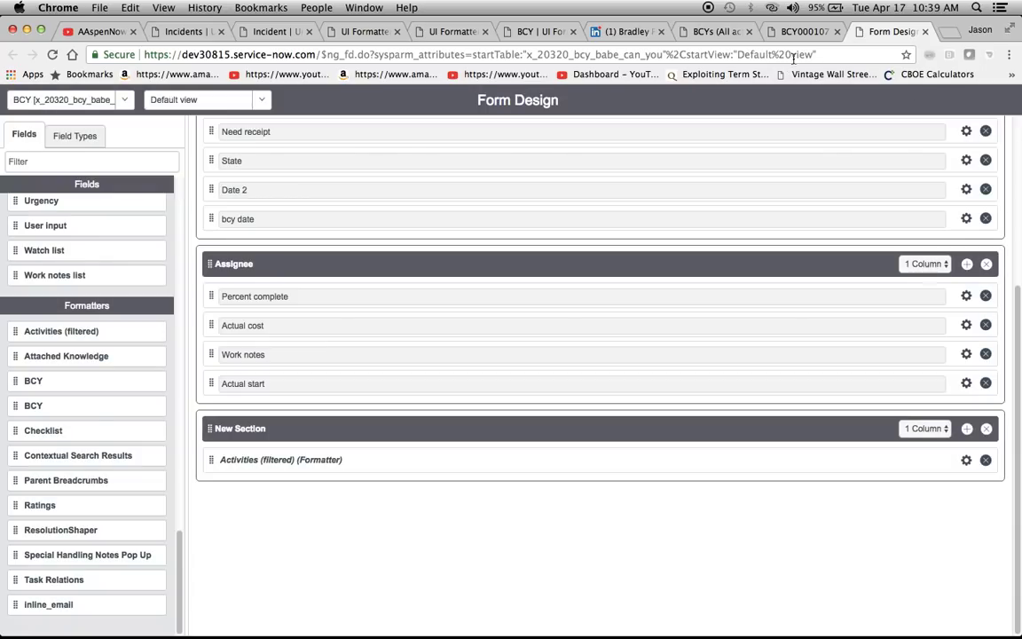
Reload BCY0001073 and view the New Section's Activity stream with its field-changes entry
click(800, 35)
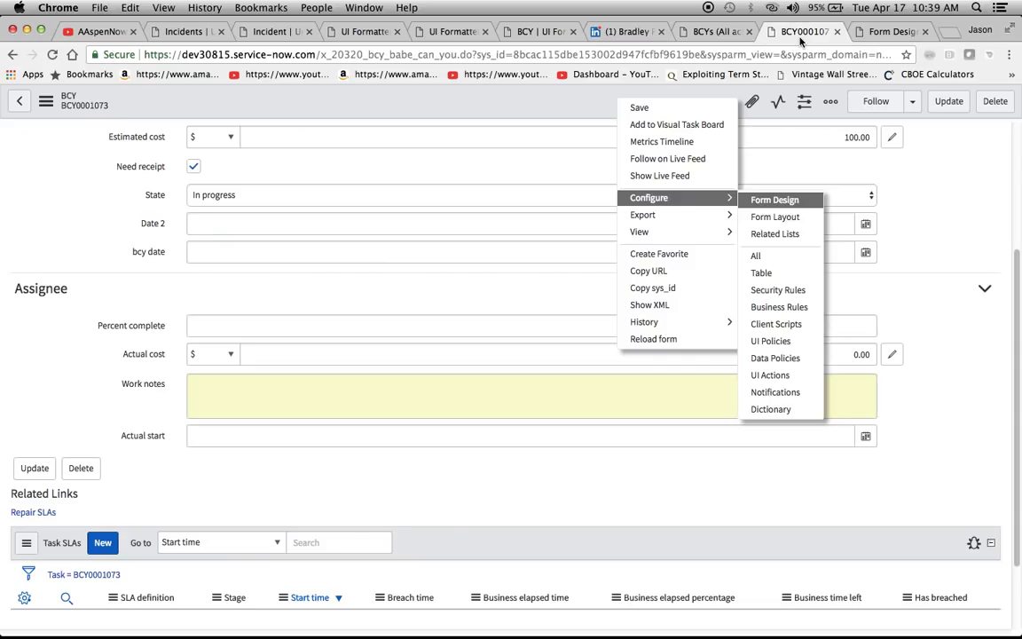
click(682, 339)
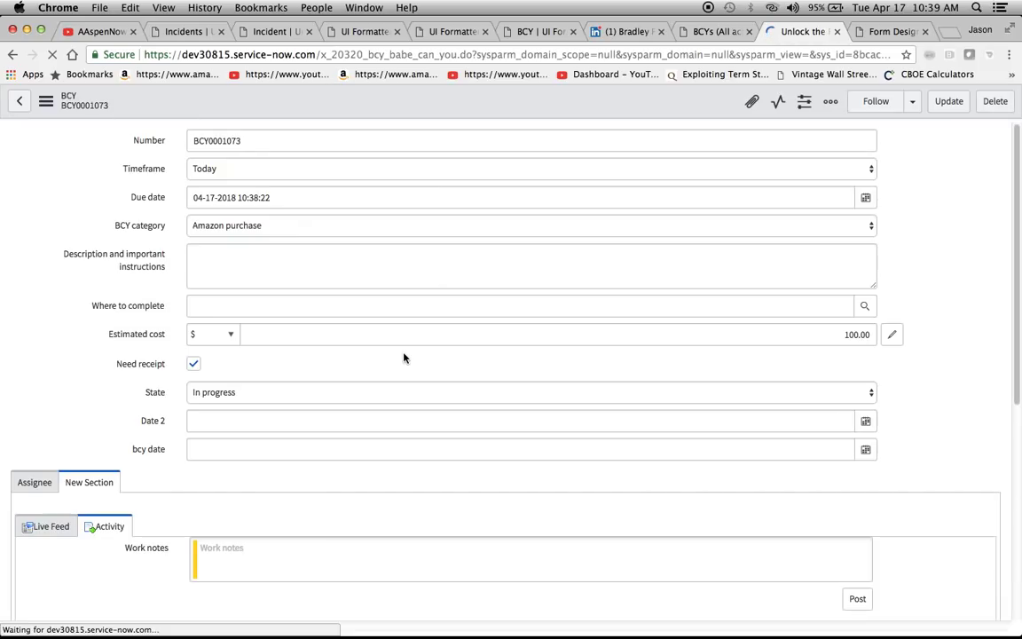
scroll(717, 434, down, 3)
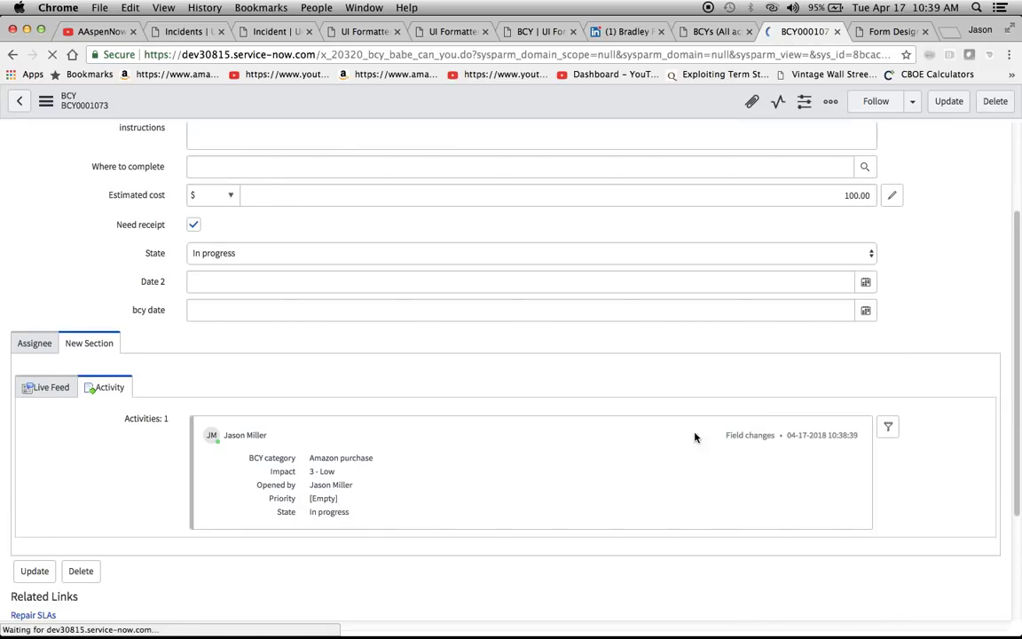
scroll(66, 388, down, 1)
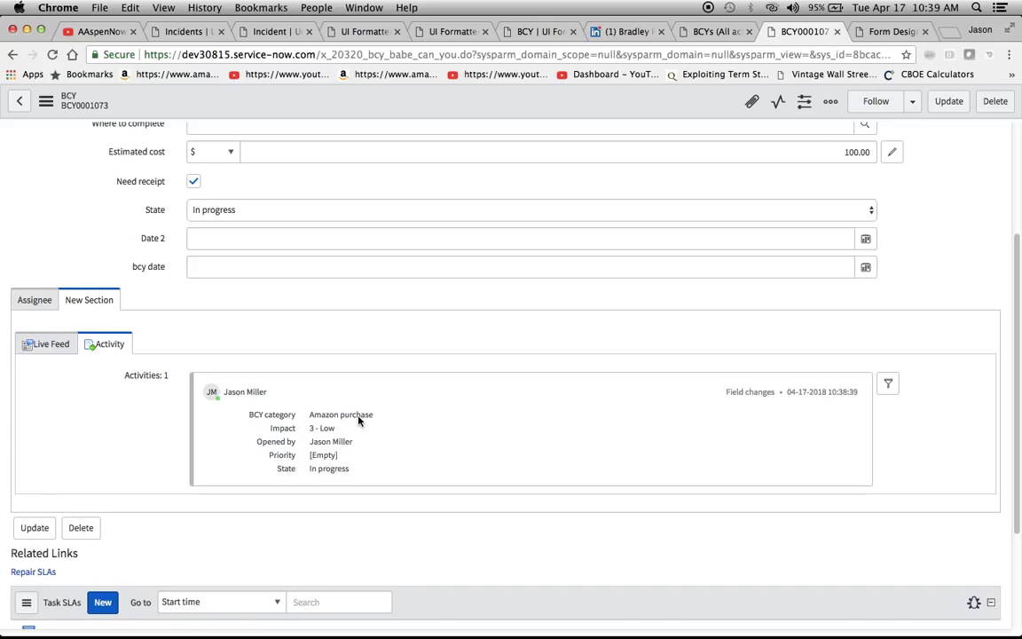
scroll(708, 428, up, 4)
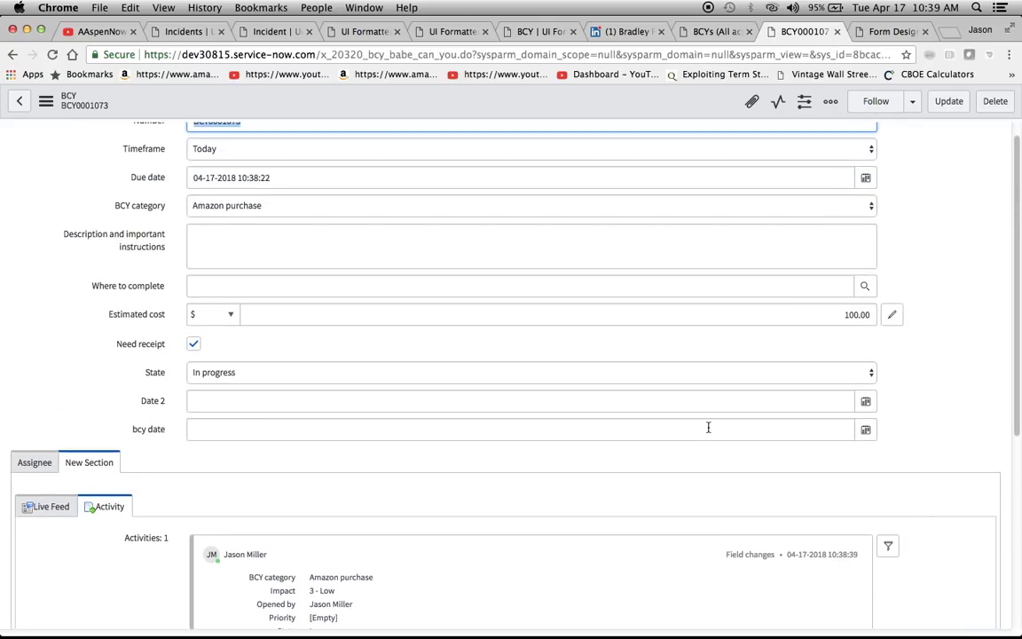
scroll(708, 426, down, 3)
click(889, 438)
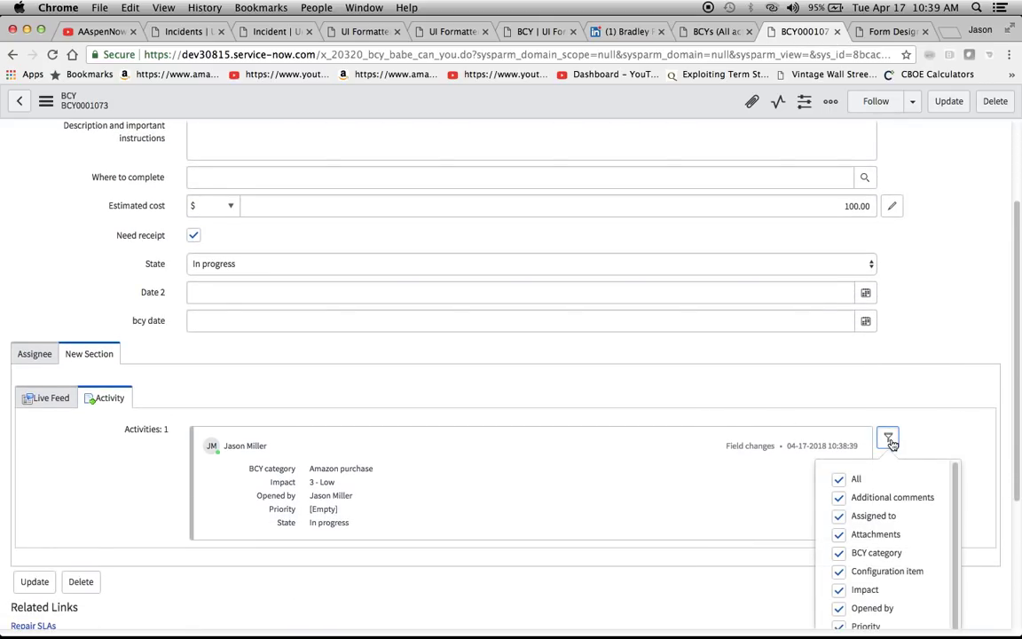
Remove Priority from the activity's tracked fields and save the field configuration
scroll(902, 585, down, 1)
scroll(992, 521, down, 4)
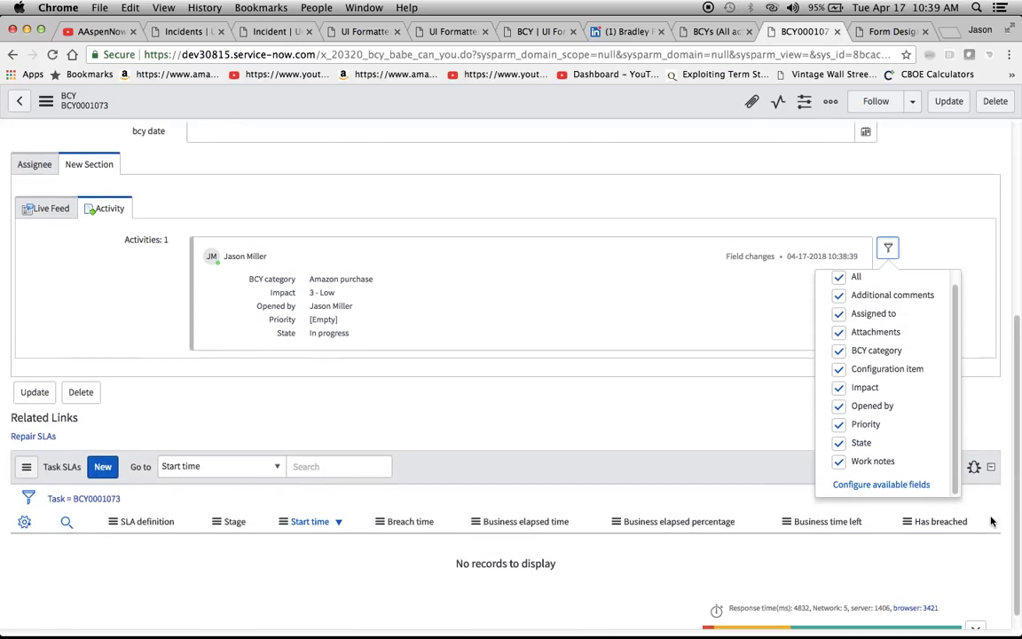
click(868, 486)
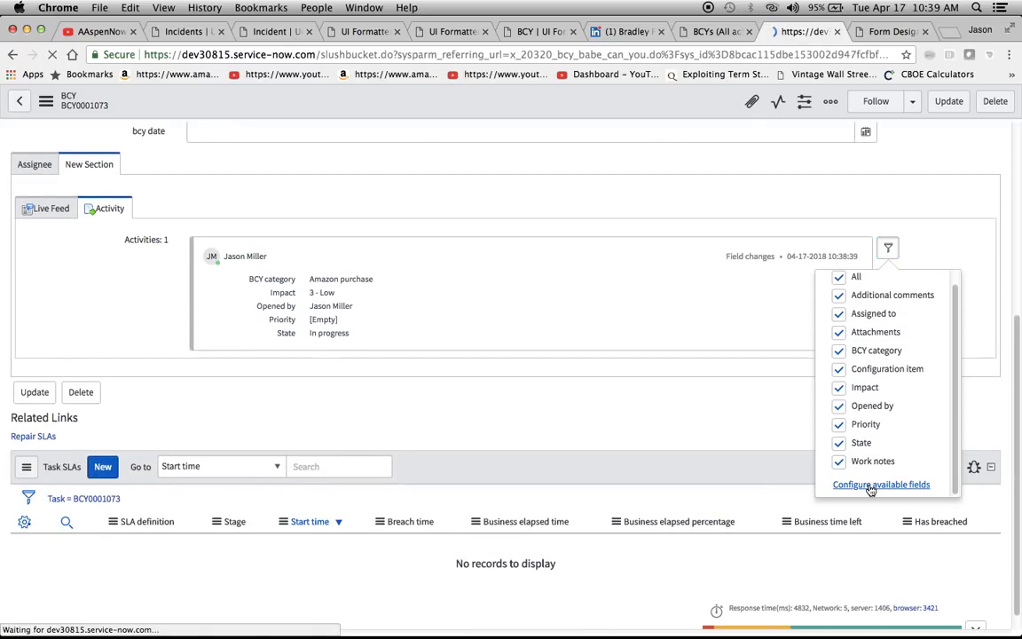
scroll(381, 271, down, 1)
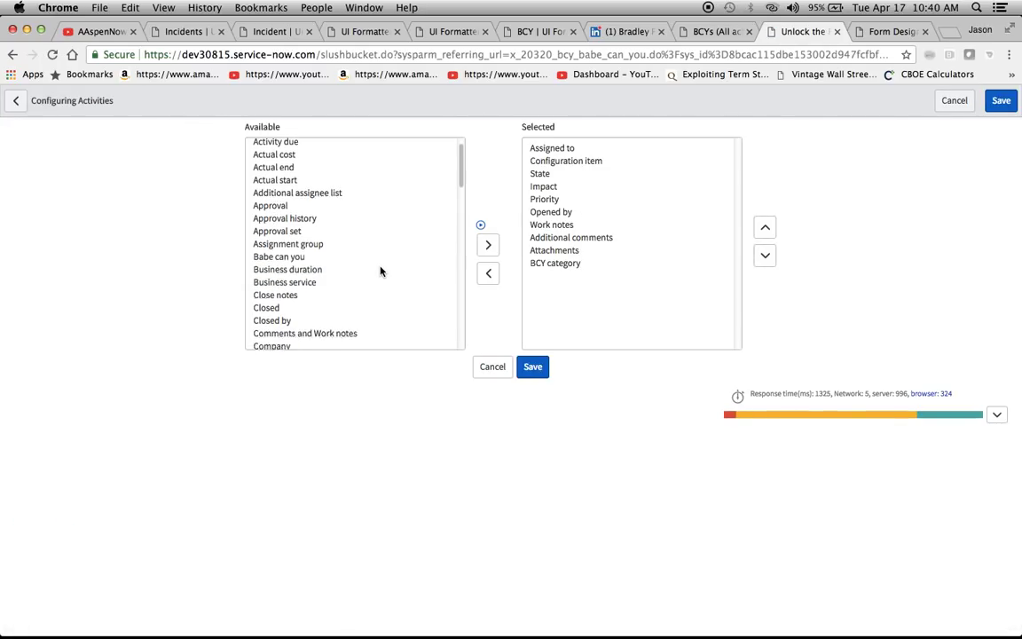
scroll(381, 271, down, 5)
scroll(380, 271, down, 5)
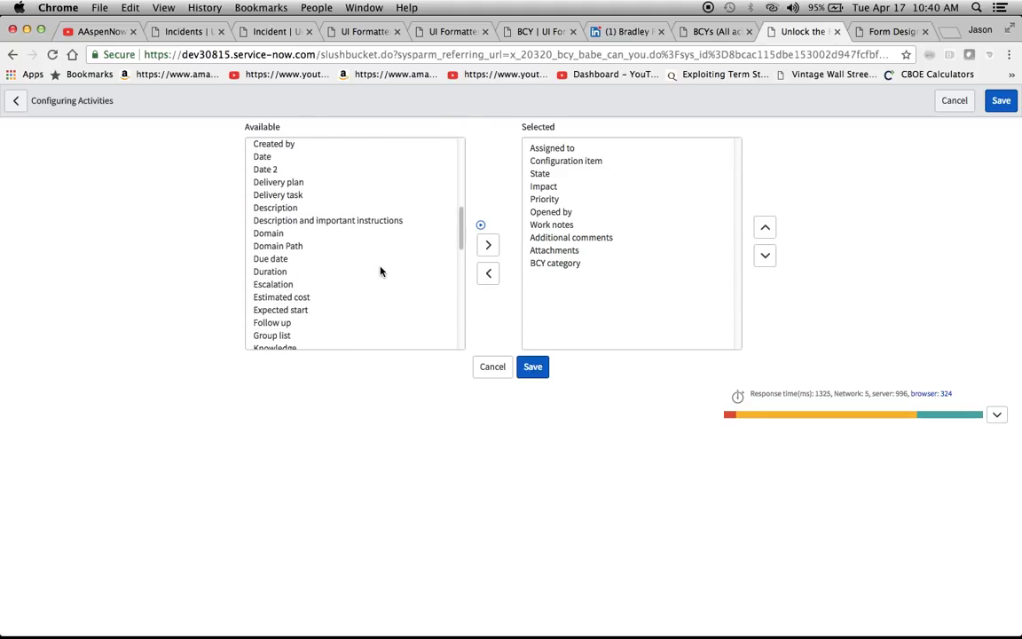
scroll(381, 270, down, 3)
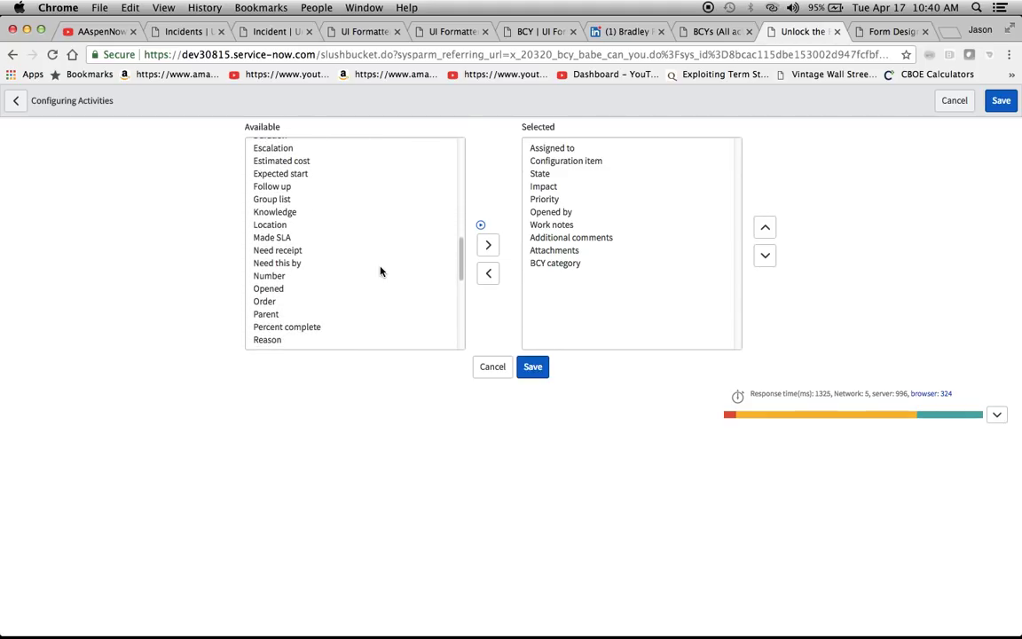
click(550, 200)
click(488, 274)
click(532, 367)
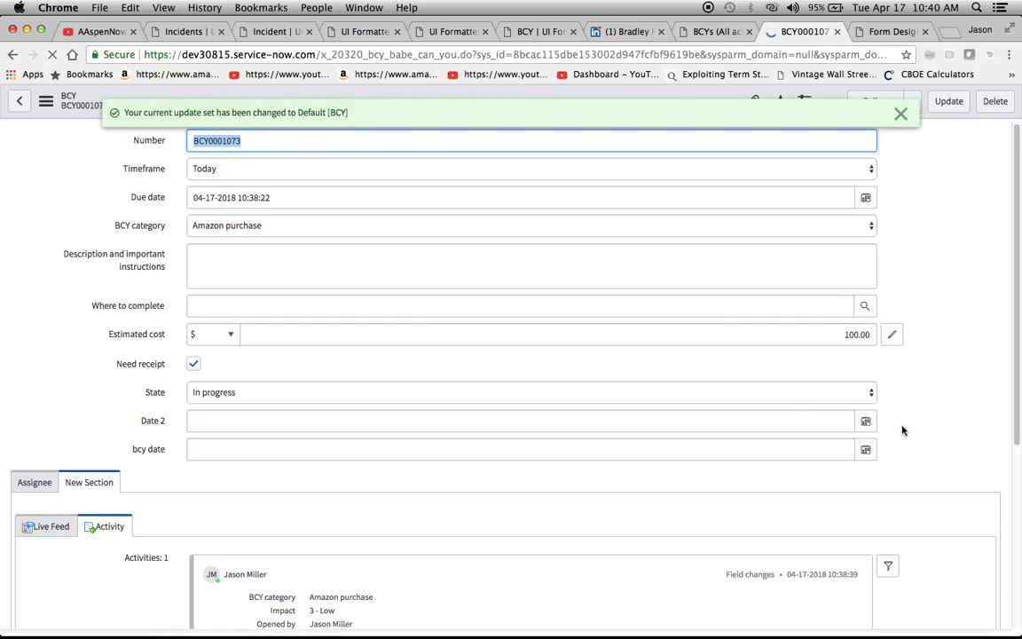
scroll(903, 430, down, 1)
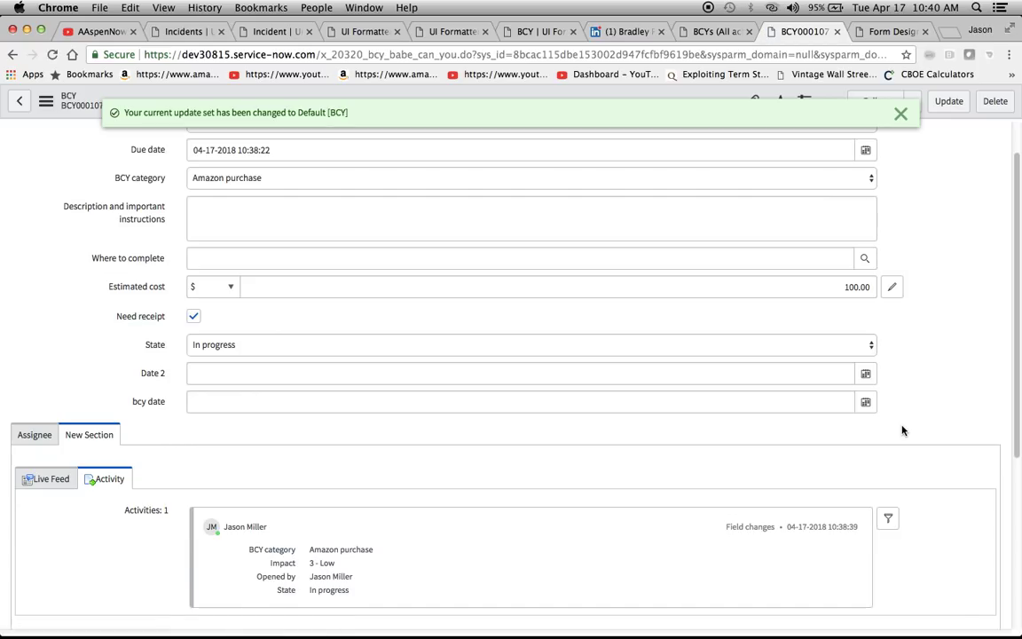
scroll(901, 428, down, 3)
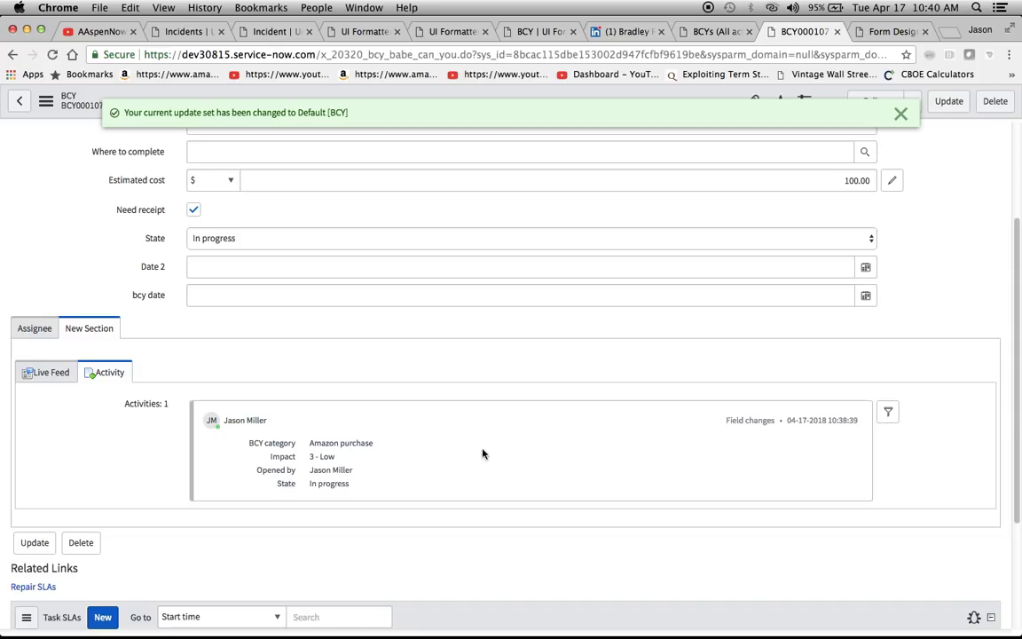
click(888, 412)
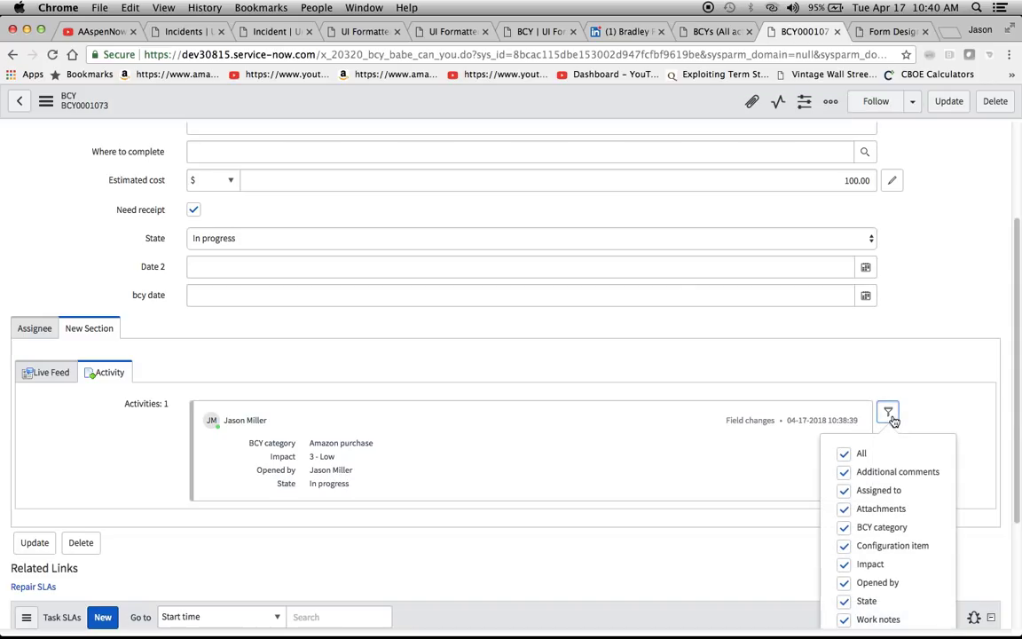
scroll(901, 545, down, 3)
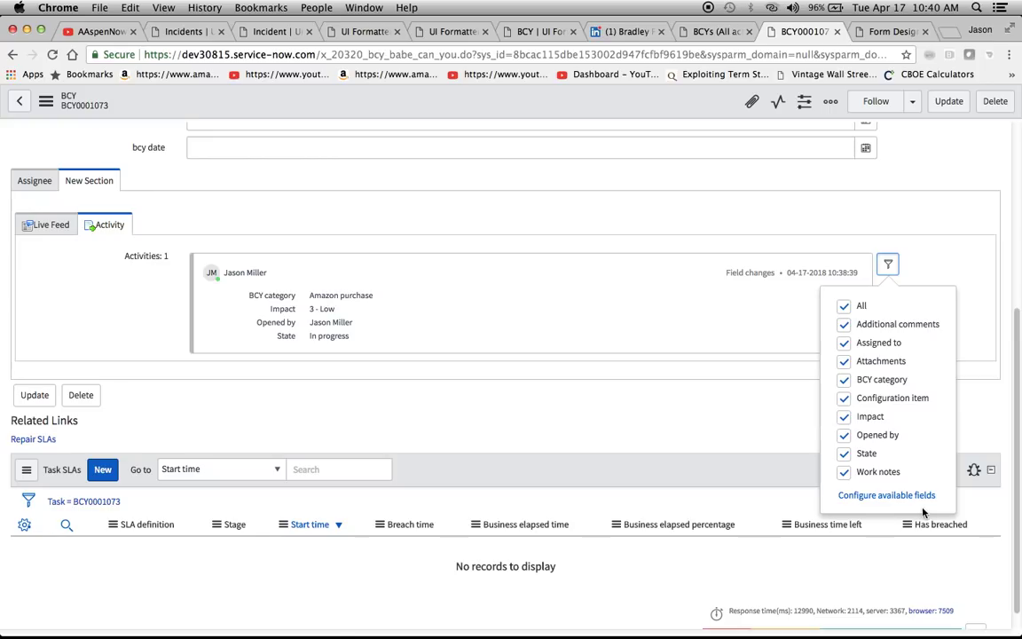
click(614, 380)
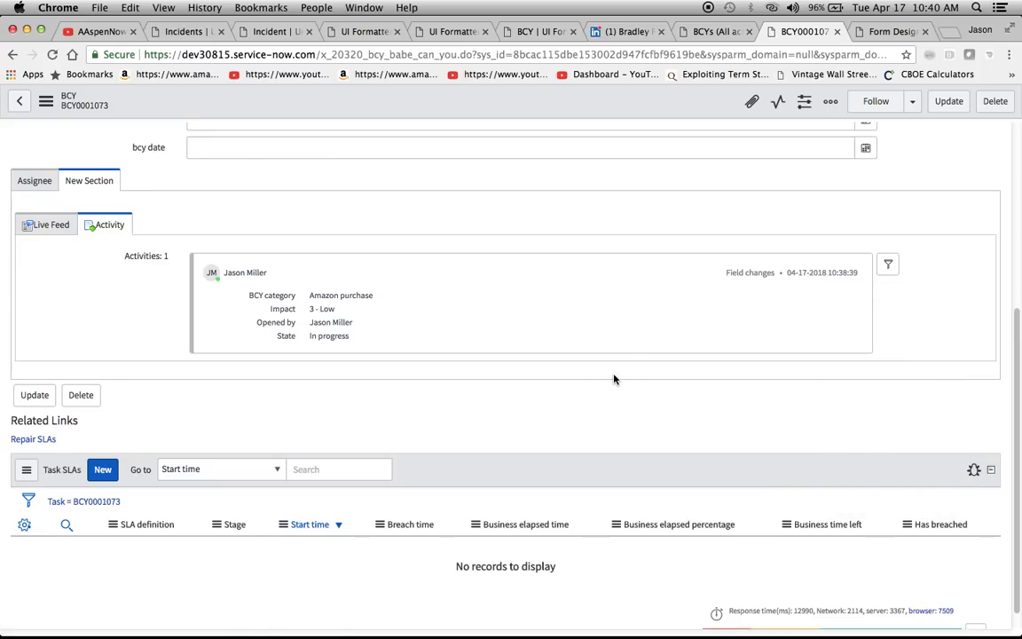
scroll(614, 380, up, 5)
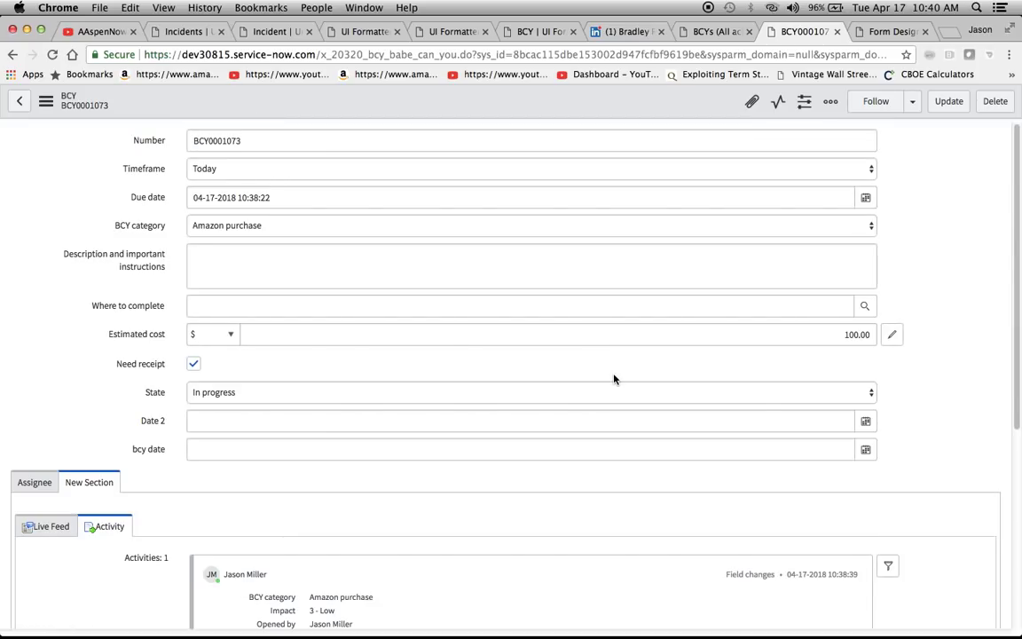